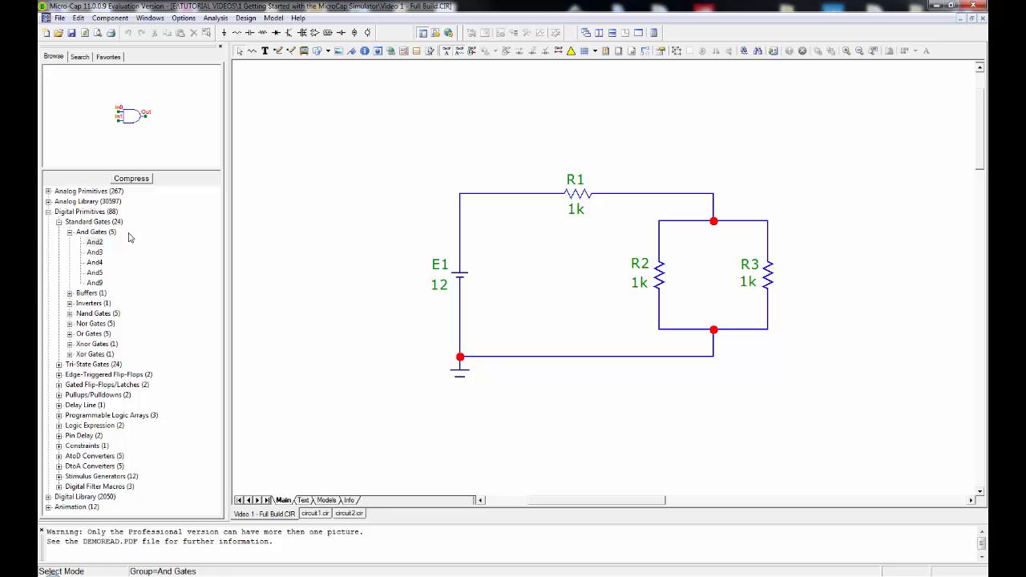
Place an inductor with value 1m from the passive analog primitives in the empty area above and left of the battery.
click(48, 211)
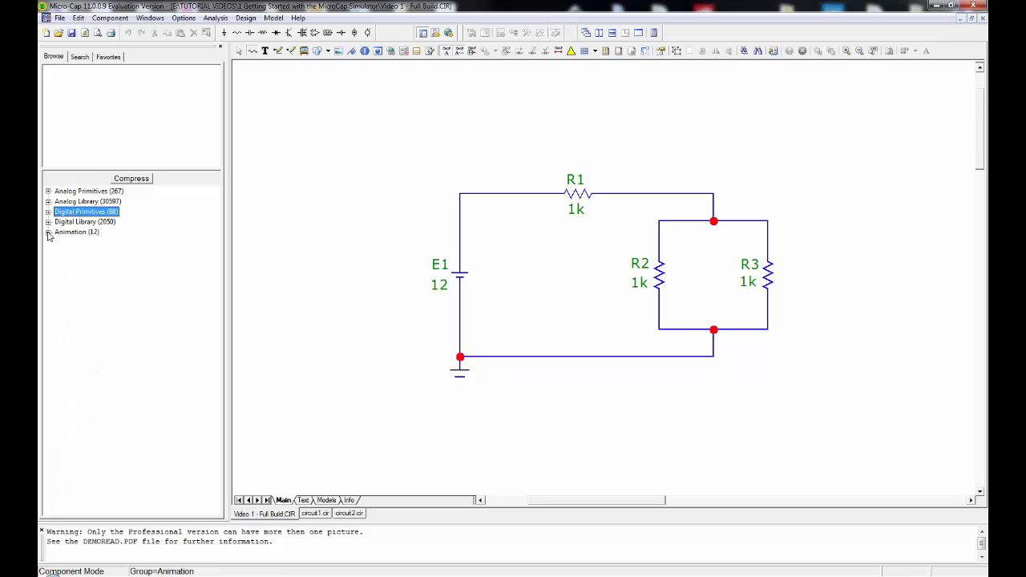
click(49, 191)
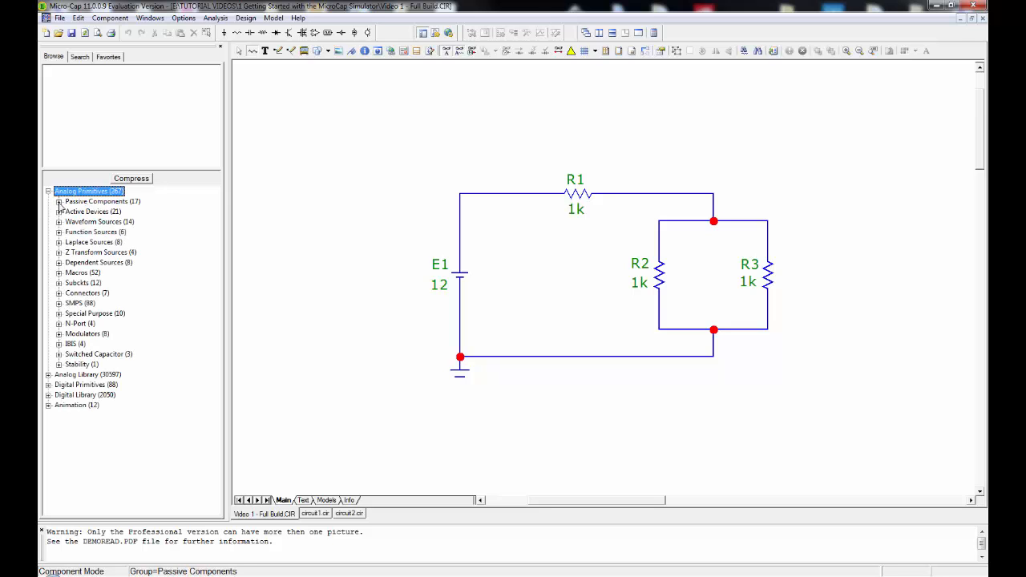
click(58, 202)
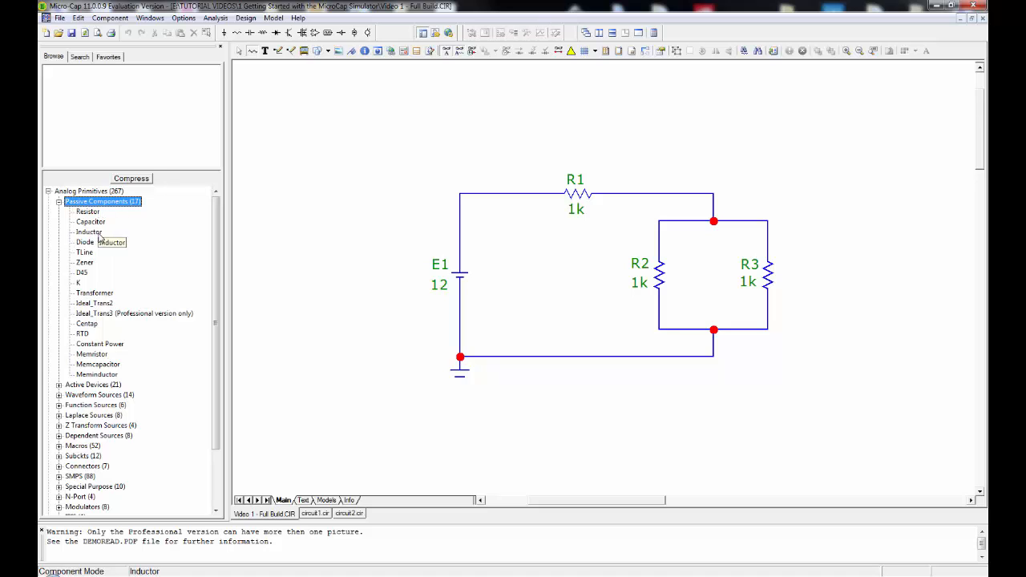
click(100, 237)
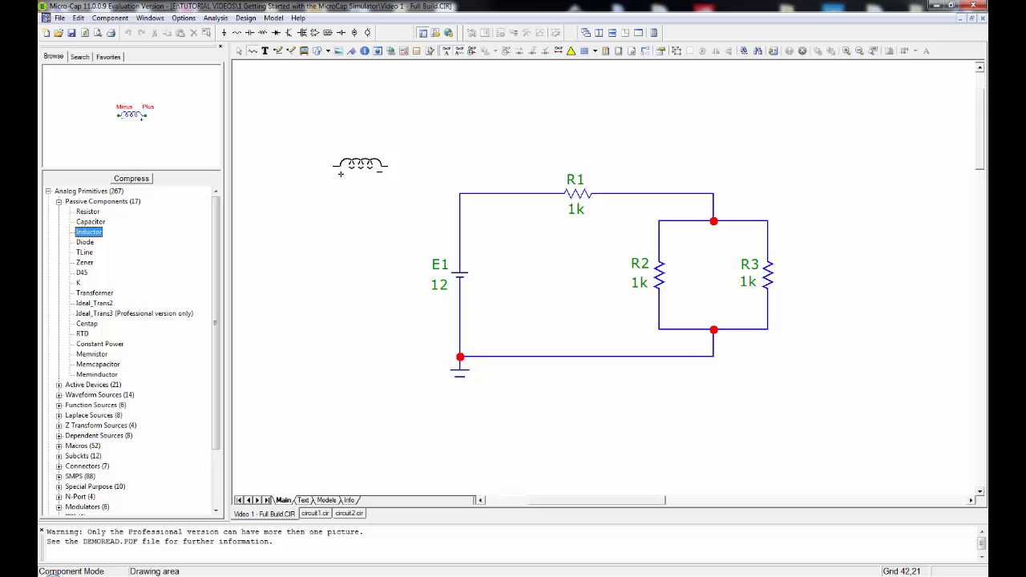
click(341, 174)
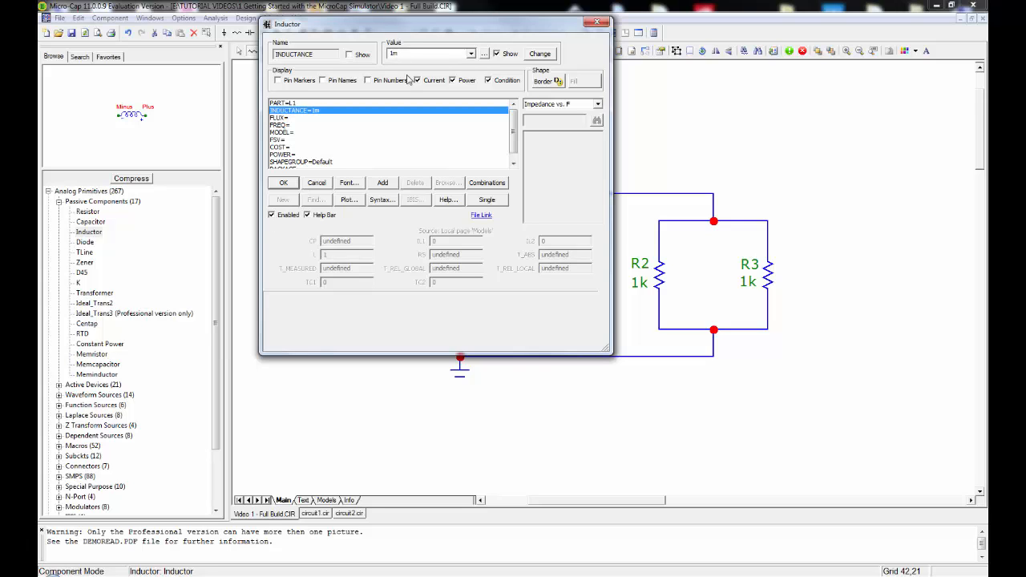
click(285, 184)
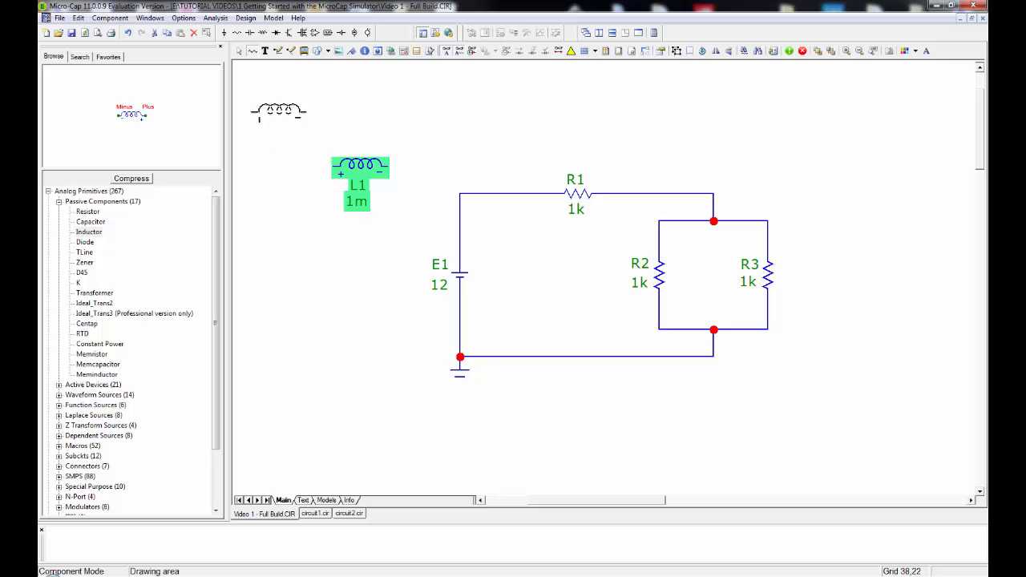
click(239, 51)
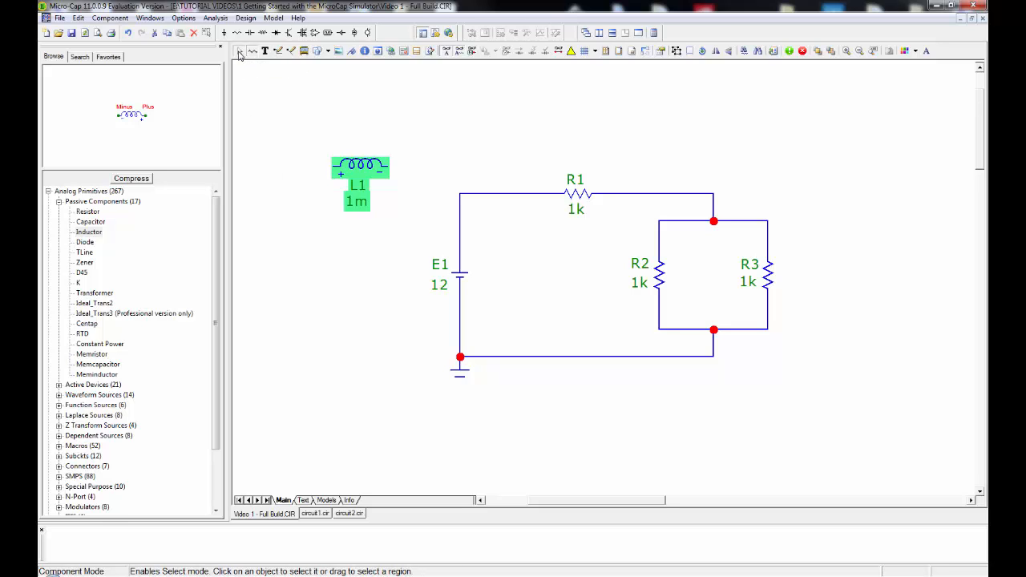
click(358, 115)
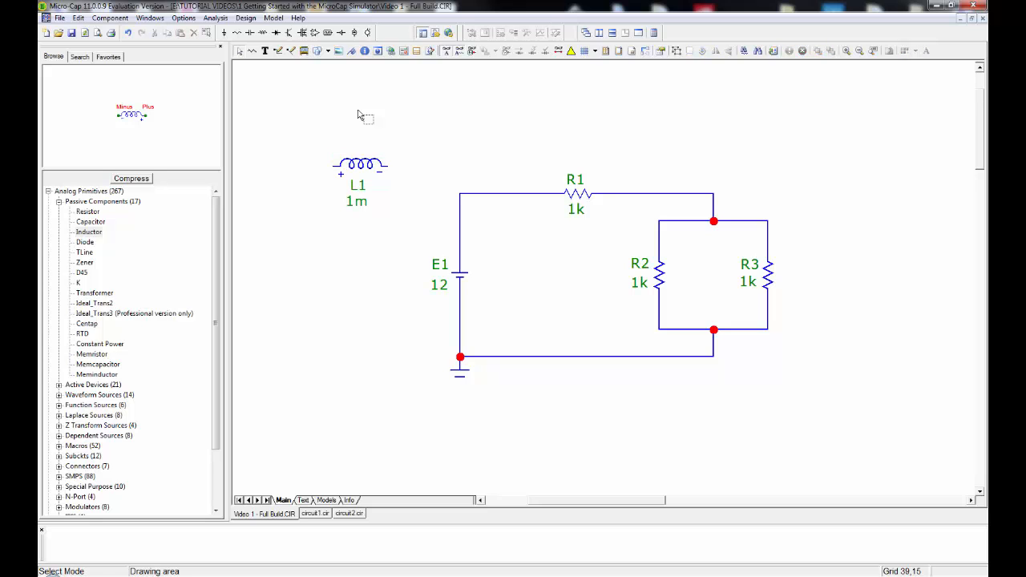
Move inductor L1 slightly up and left, then draw a horizontal wire from its minus terminal to above the battery.
drag(359, 182, 335, 155)
click(278, 51)
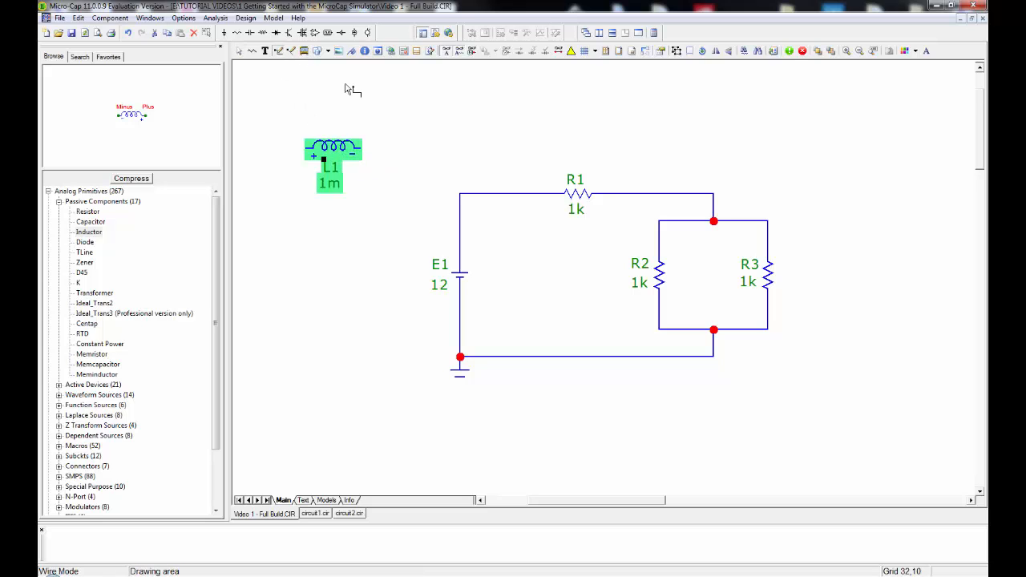
drag(366, 149, 461, 150)
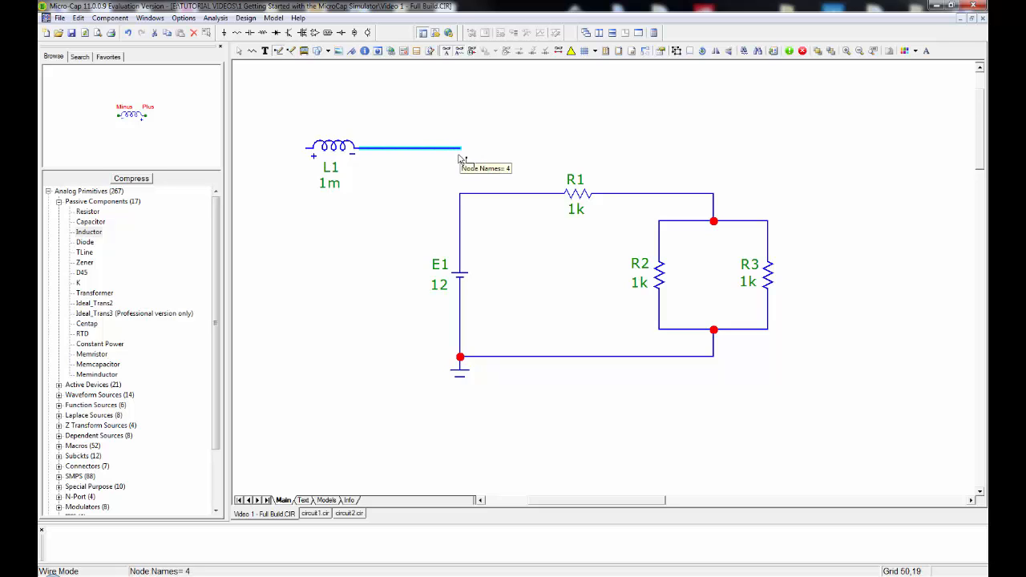
click(240, 54)
click(364, 101)
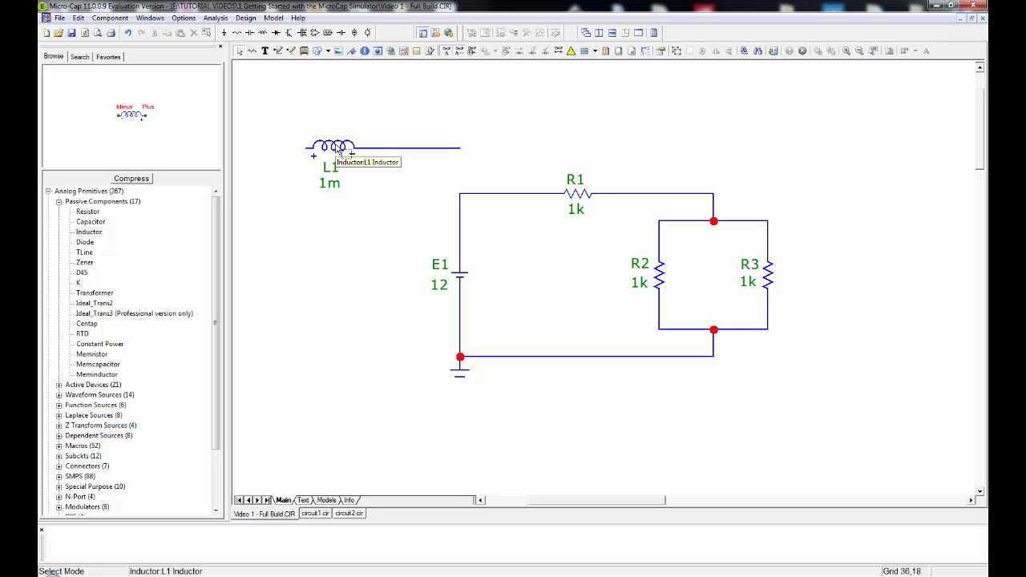
Delete inductor L1 and its wire together with the wire segment joining the battery branch to R1.
drag(496, 112, 283, 193)
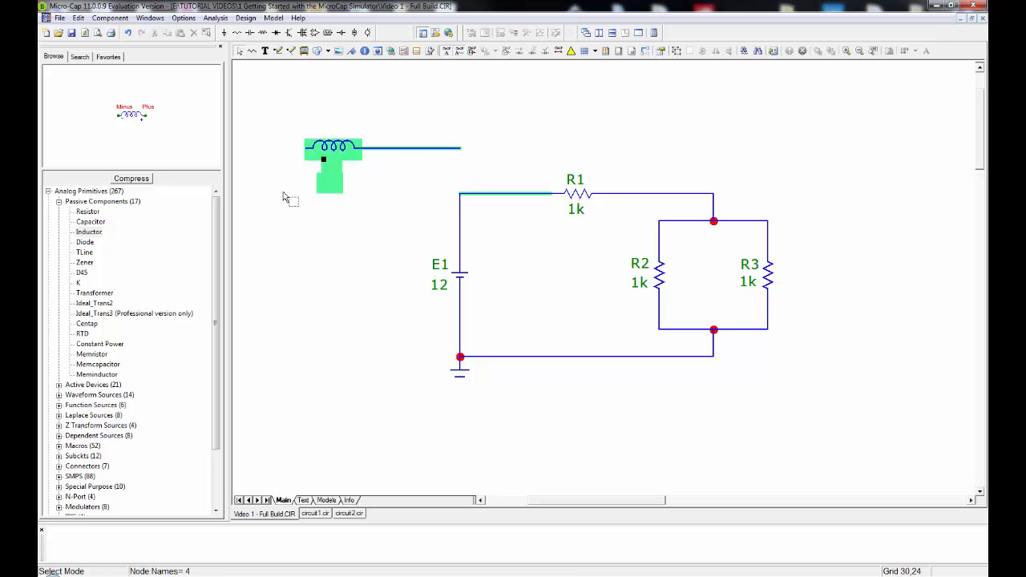
key(Delete)
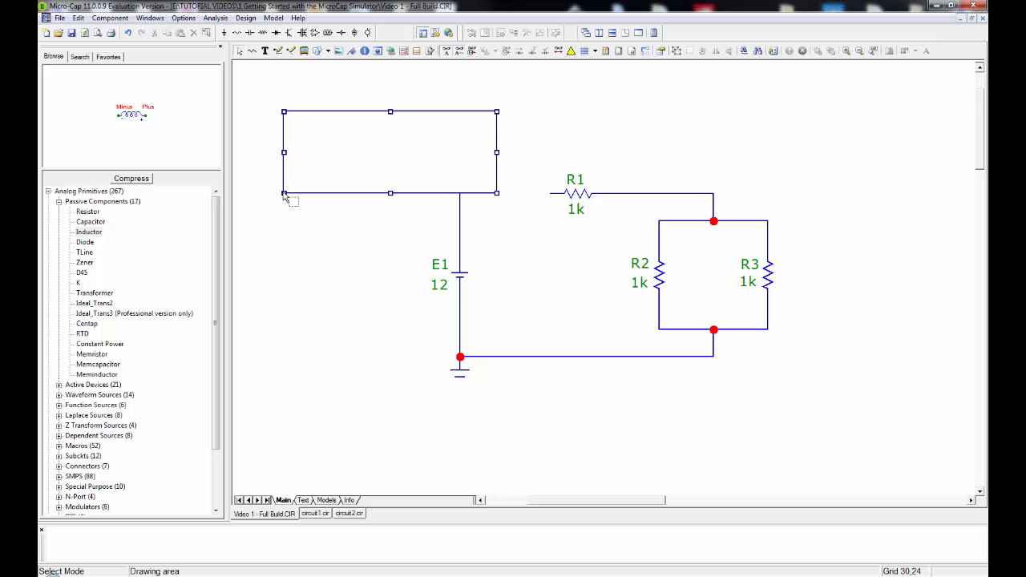
click(293, 98)
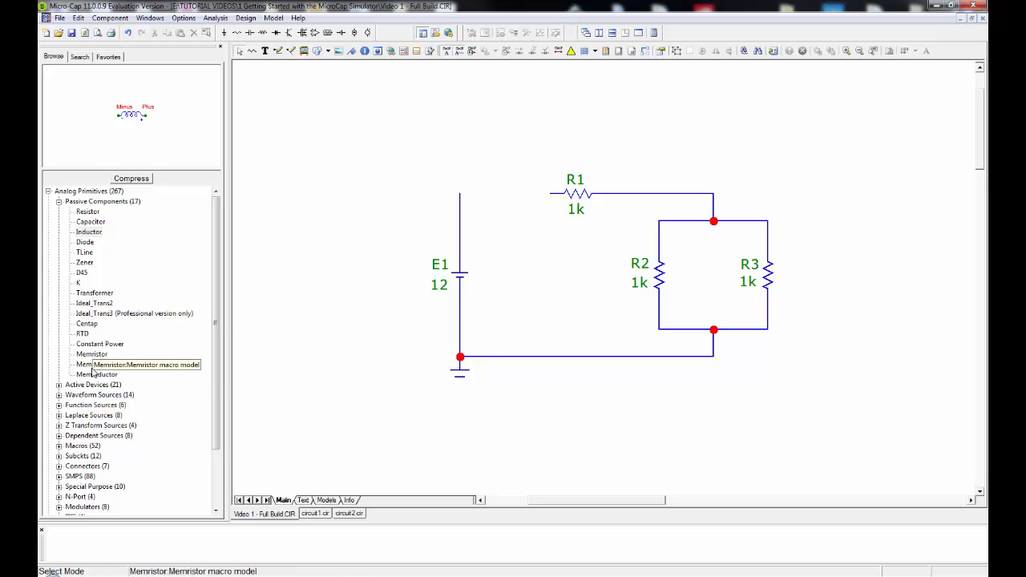
Browse the Active Devices group of the analog primitives and preview the Opamp symbol.
click(58, 202)
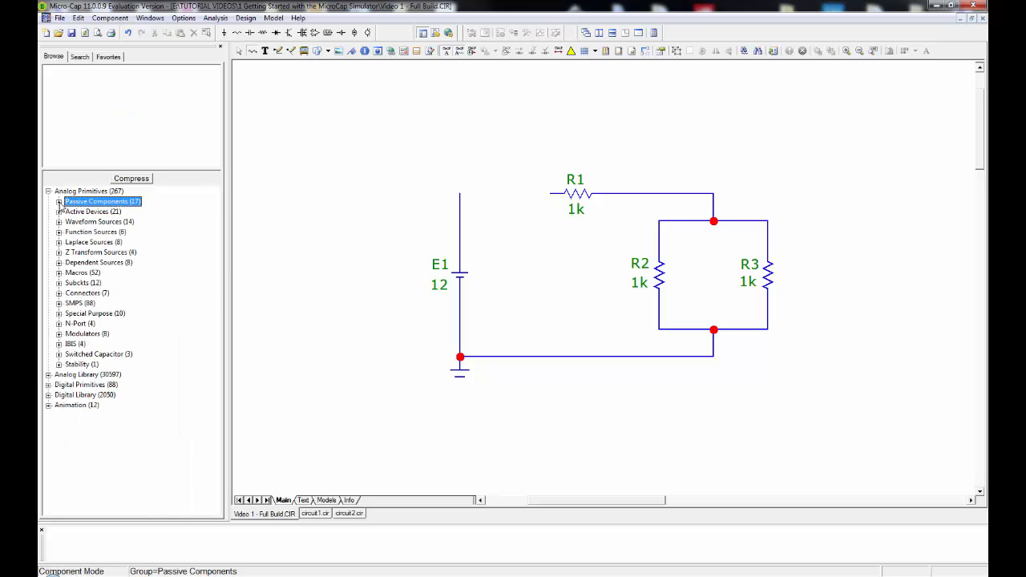
click(59, 212)
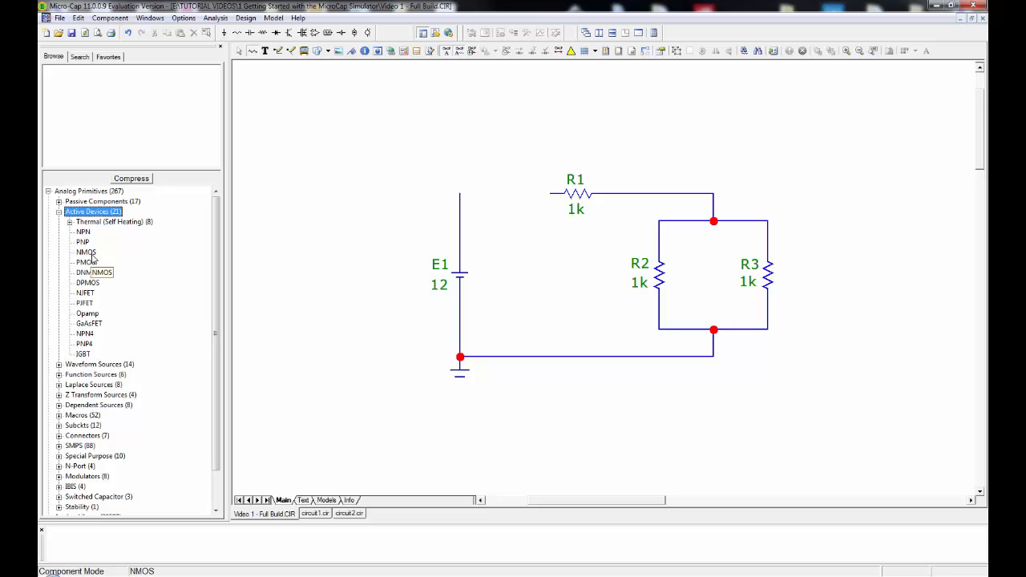
click(88, 314)
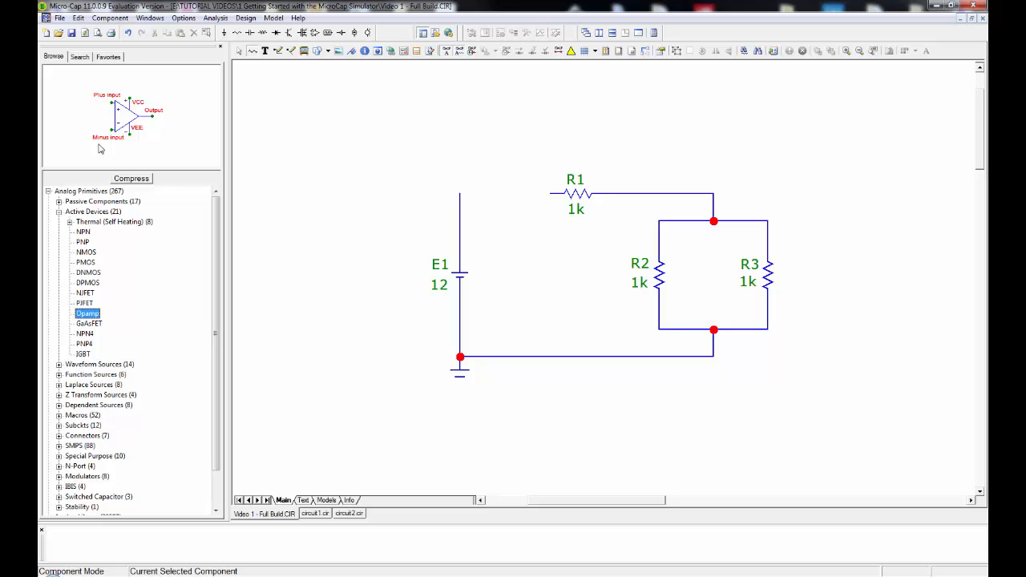
click(59, 213)
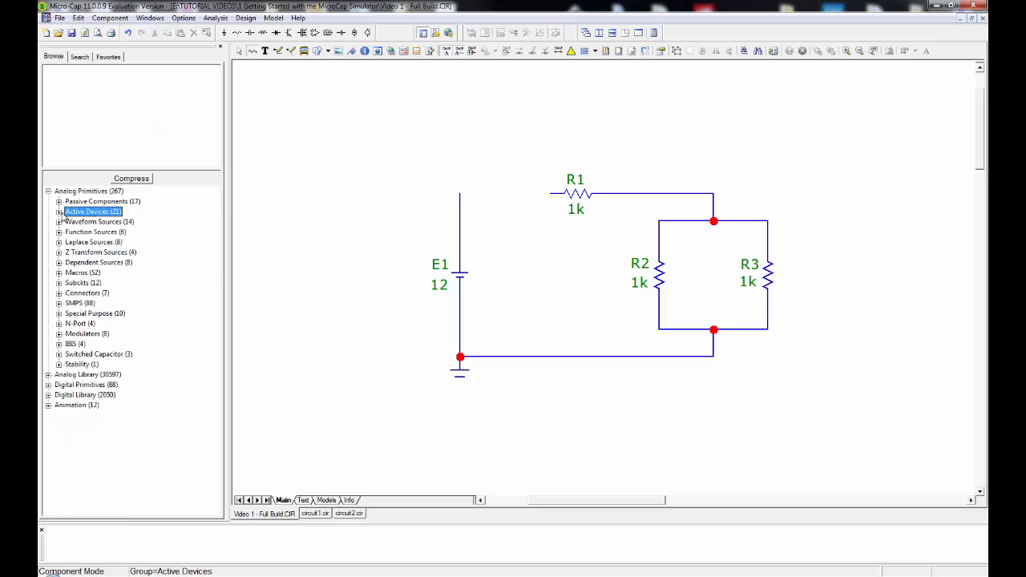
Browse the Waveform Sources group and preview the 3 Phase Triangle source symbol.
click(59, 222)
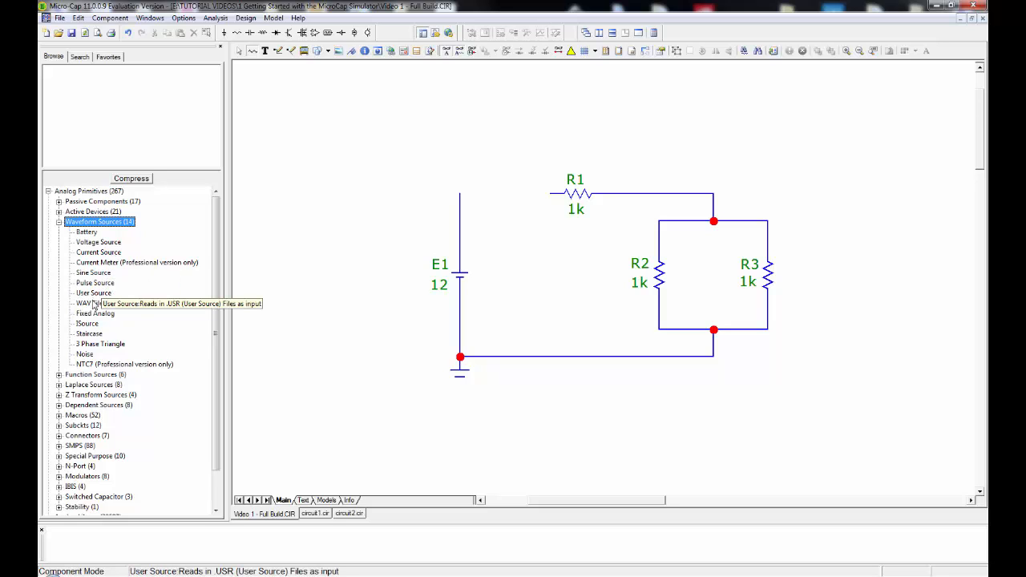
click(96, 344)
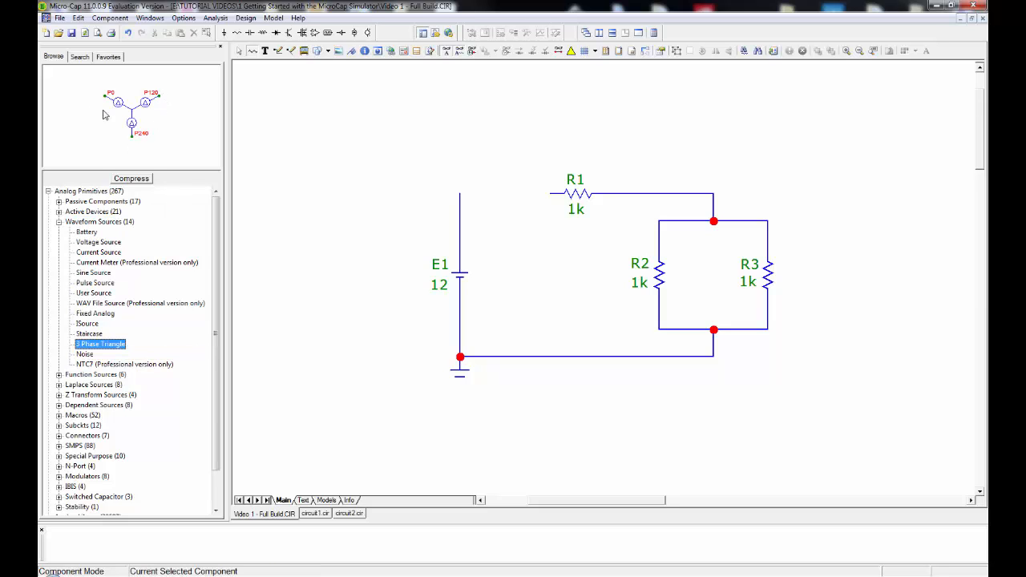
click(95, 221)
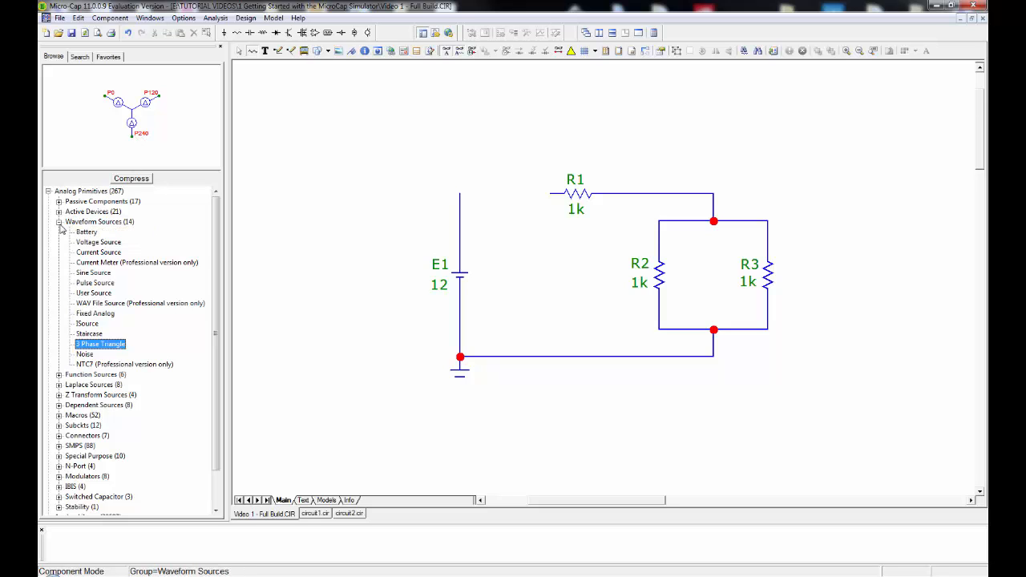
click(58, 221)
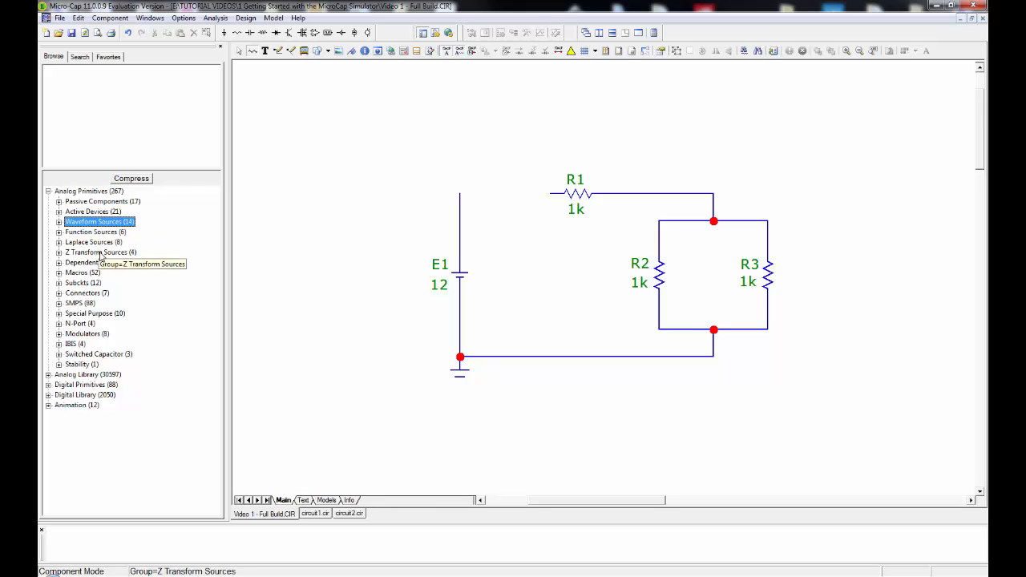
Preview the Jumdiag1 symbol in the Connectors group and look over the component categories of the Analog Library.
double_click(74, 293)
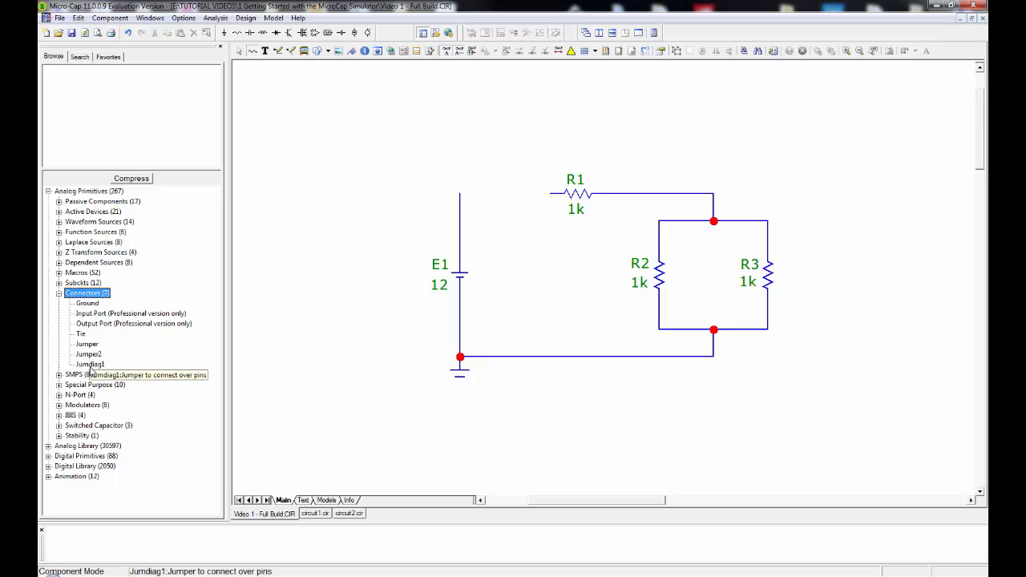
click(90, 364)
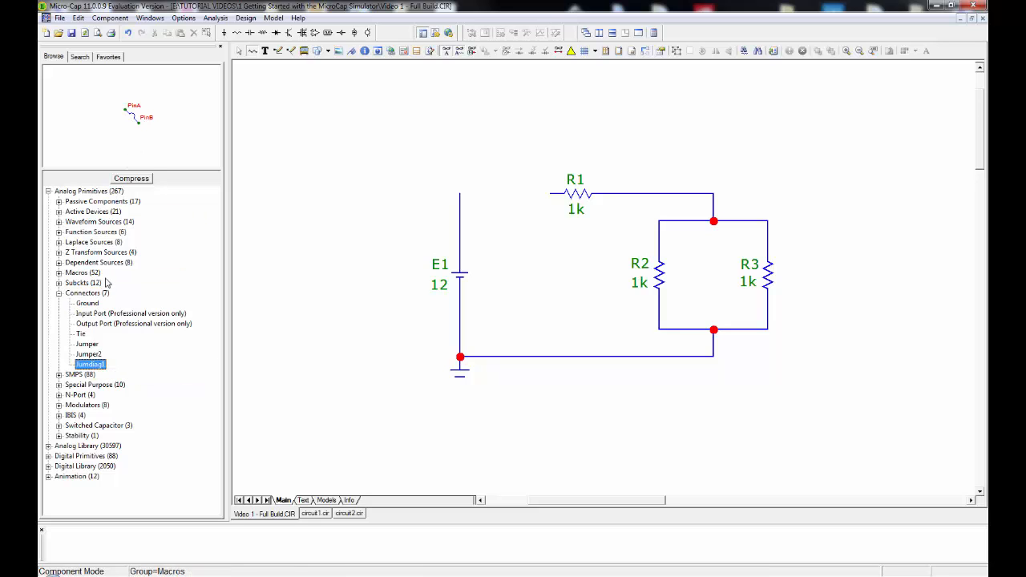
click(48, 192)
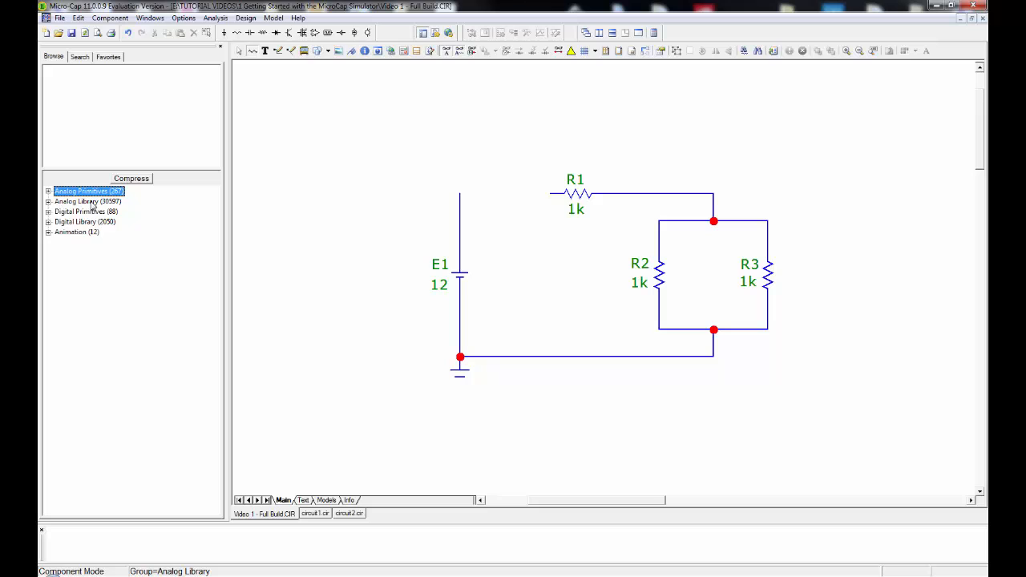
click(48, 202)
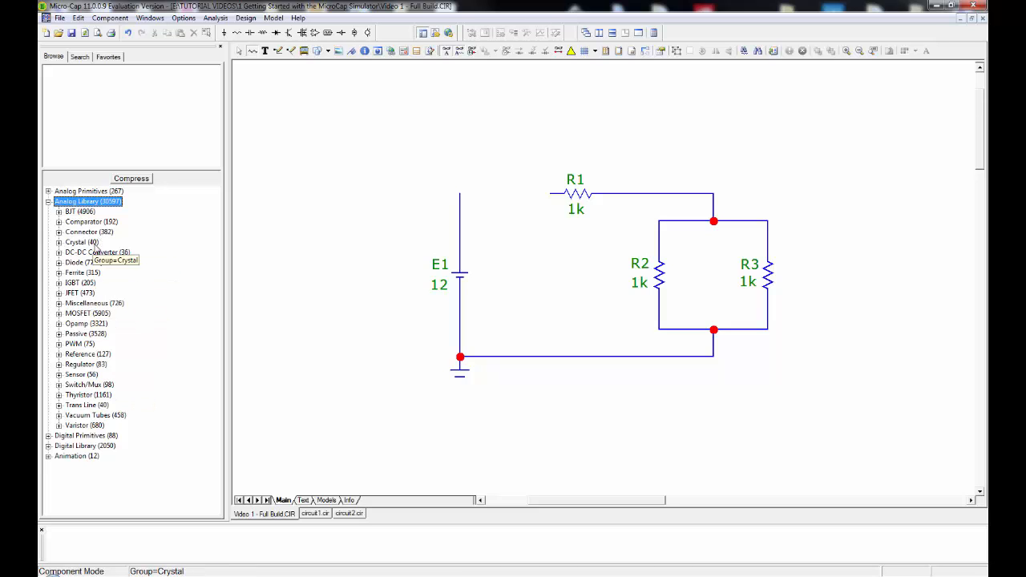
click(48, 201)
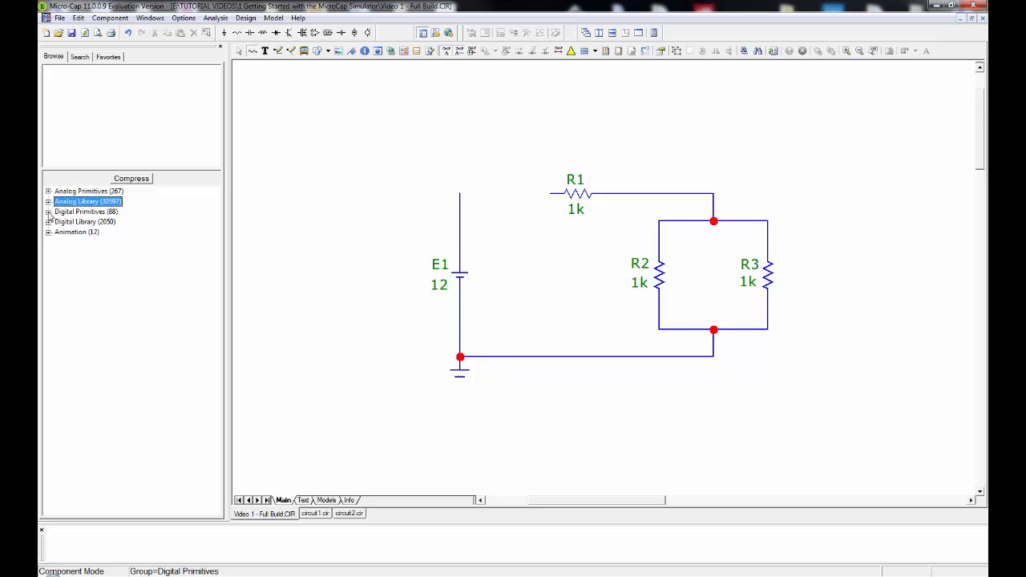
Browse the And Gates group of the digital primitives and preview the And2 and And9 symbols.
click(48, 212)
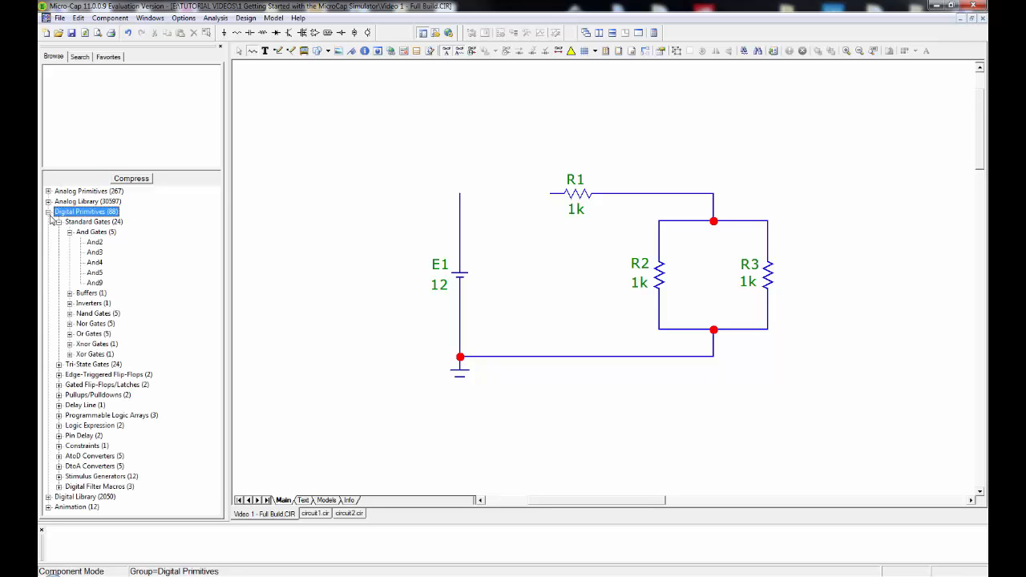
click(94, 242)
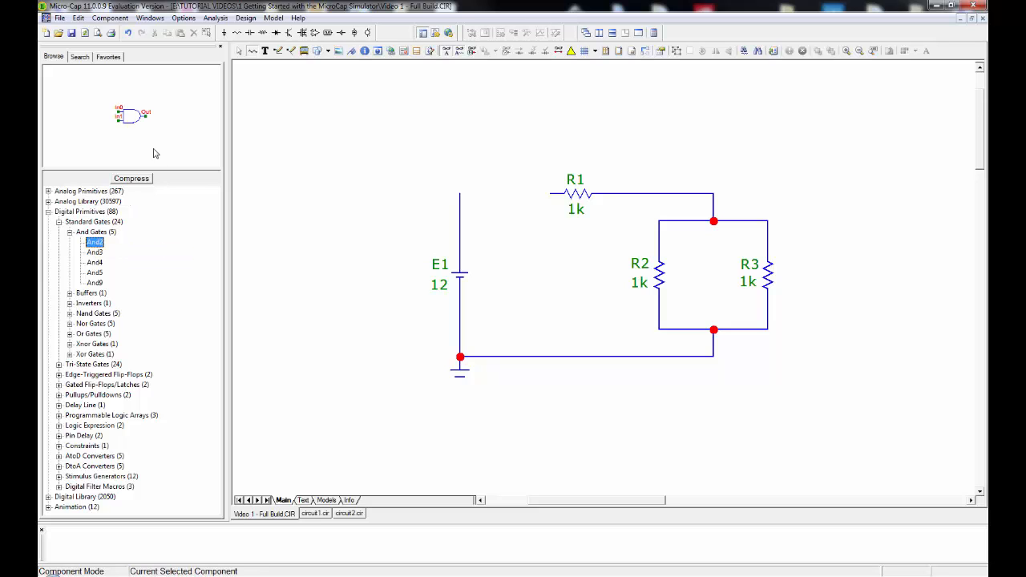
click(98, 284)
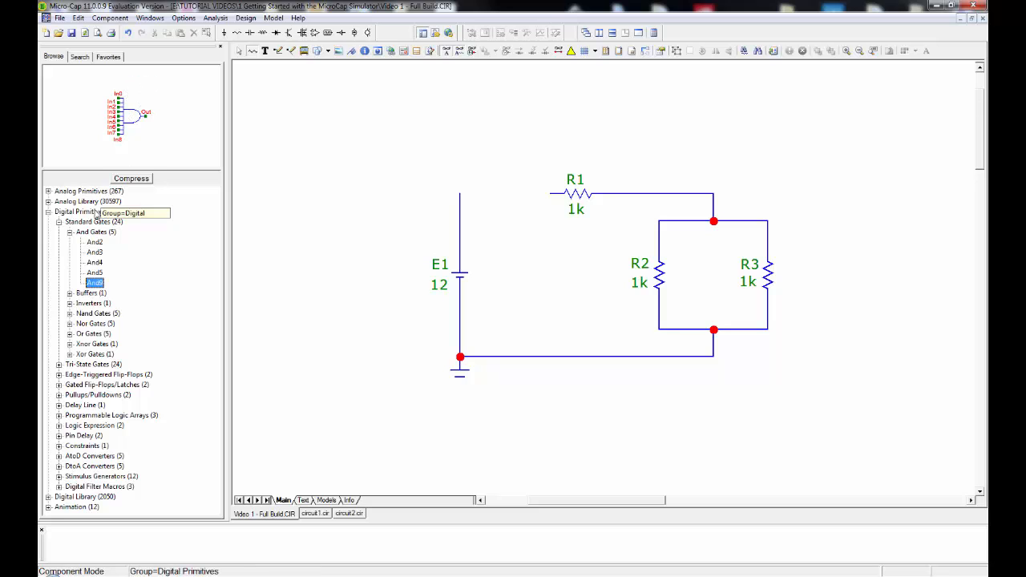
click(70, 232)
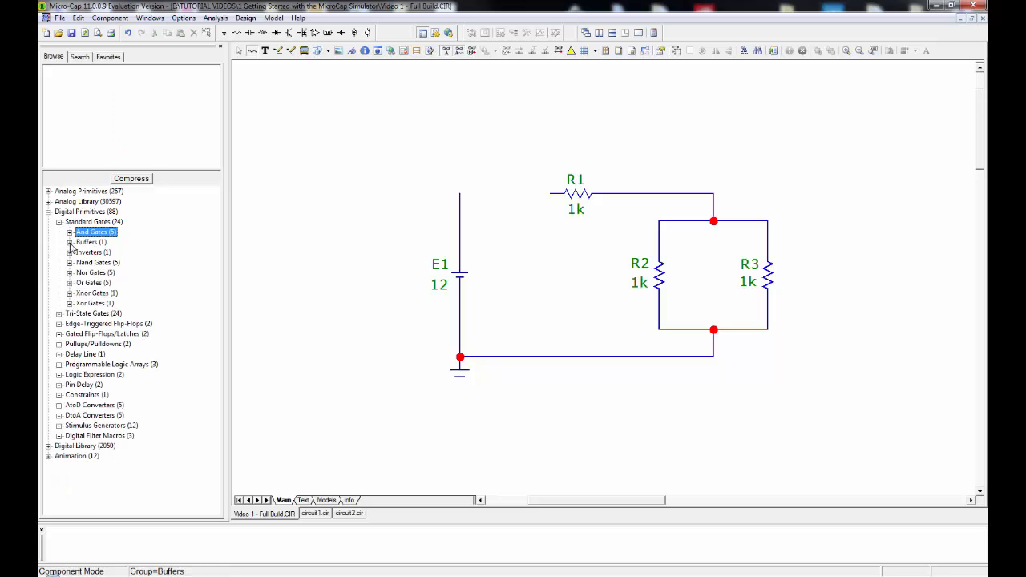
Look through the Buffers and Inverters groups of the standard gates and preview the Inverter symbol.
click(70, 243)
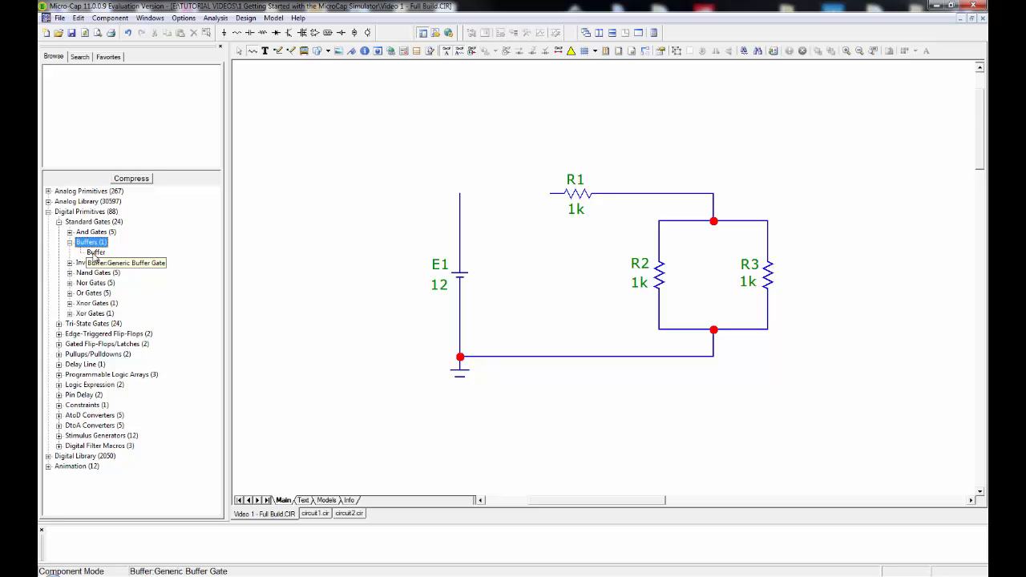
click(69, 243)
click(70, 253)
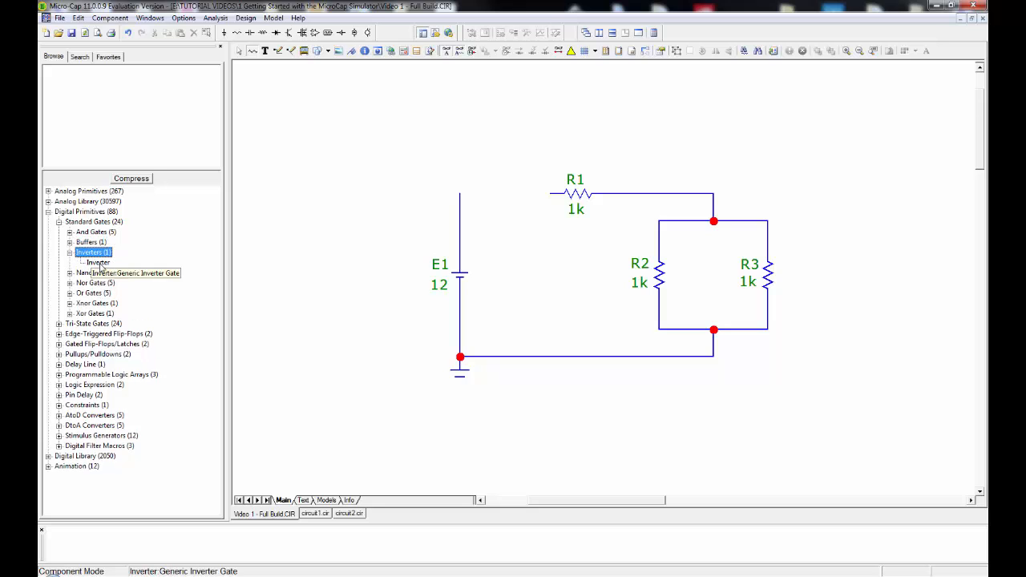
click(95, 263)
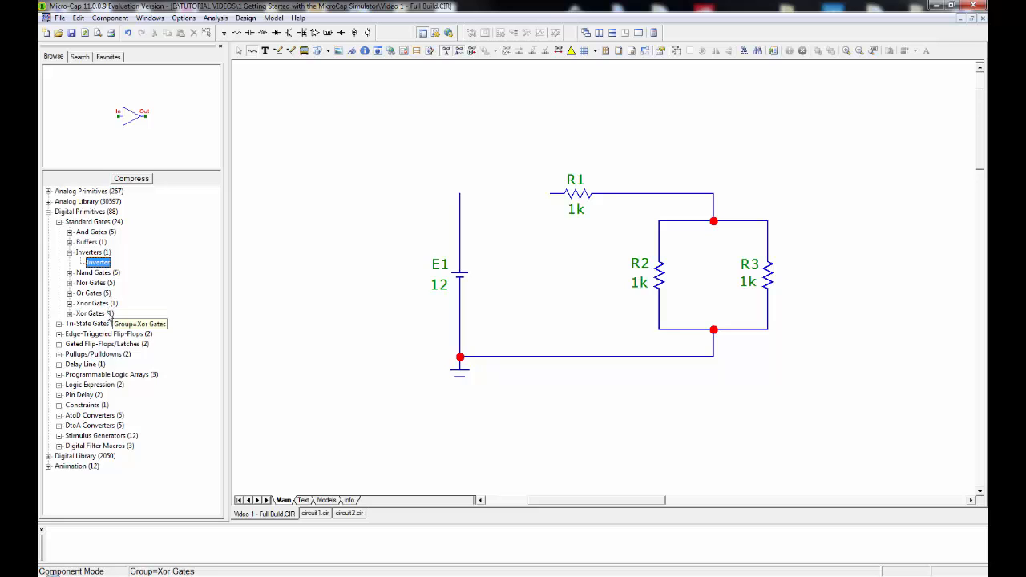
click(59, 222)
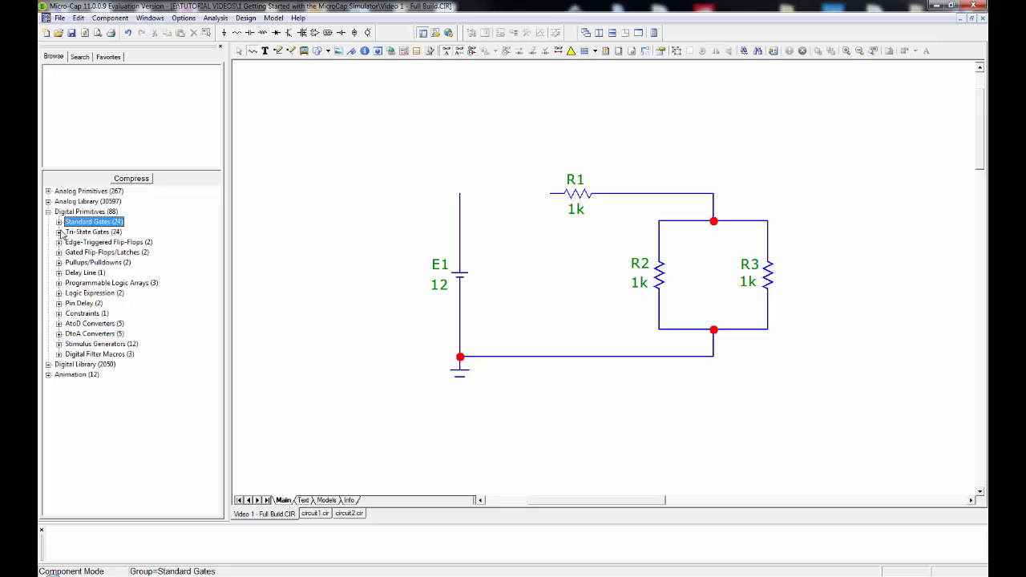
Look through the Tri-State Gates group and preview the DFF symbol in the Edge-Triggered Flip-Flops group.
click(59, 232)
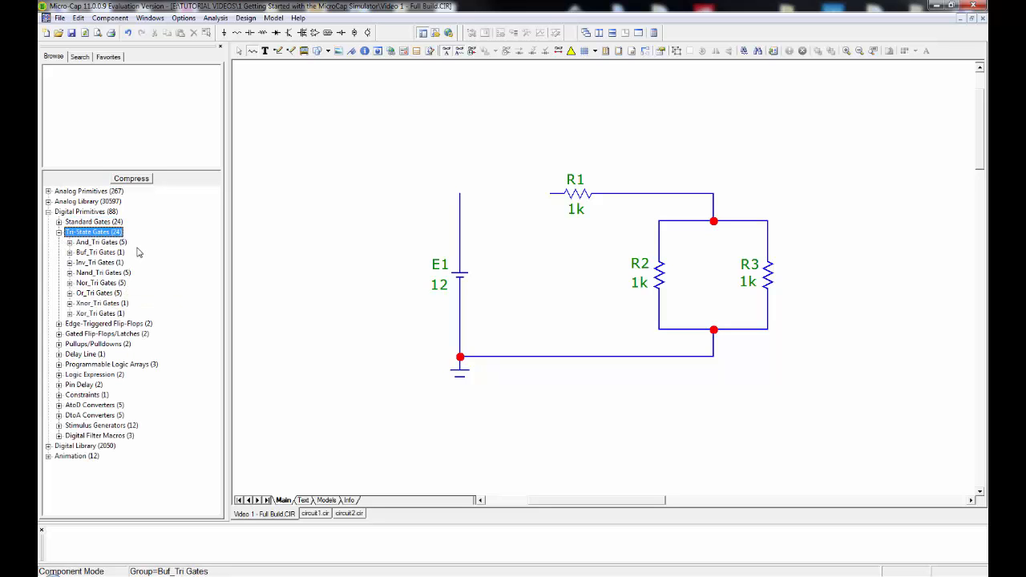
click(60, 231)
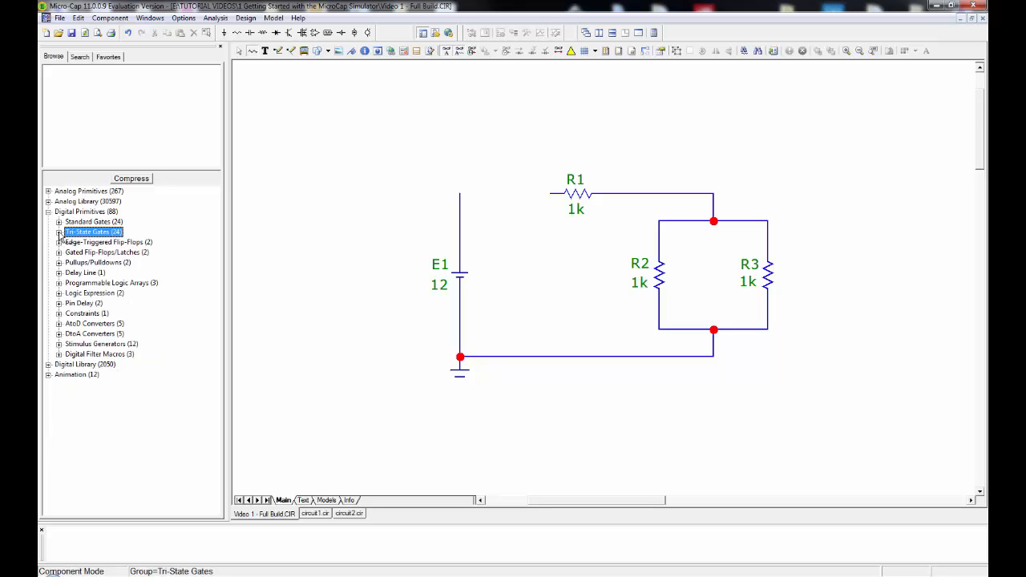
click(60, 242)
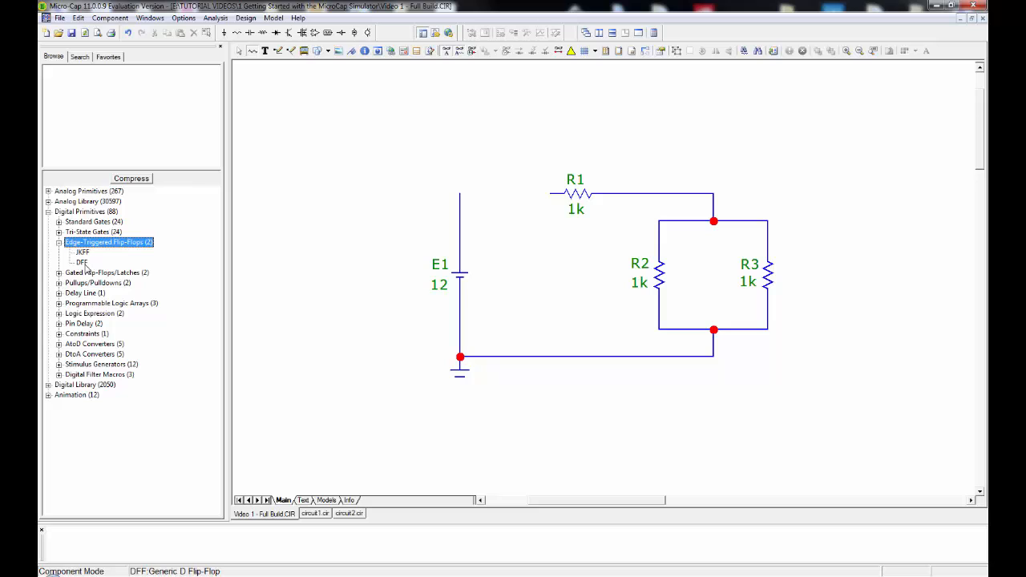
click(83, 263)
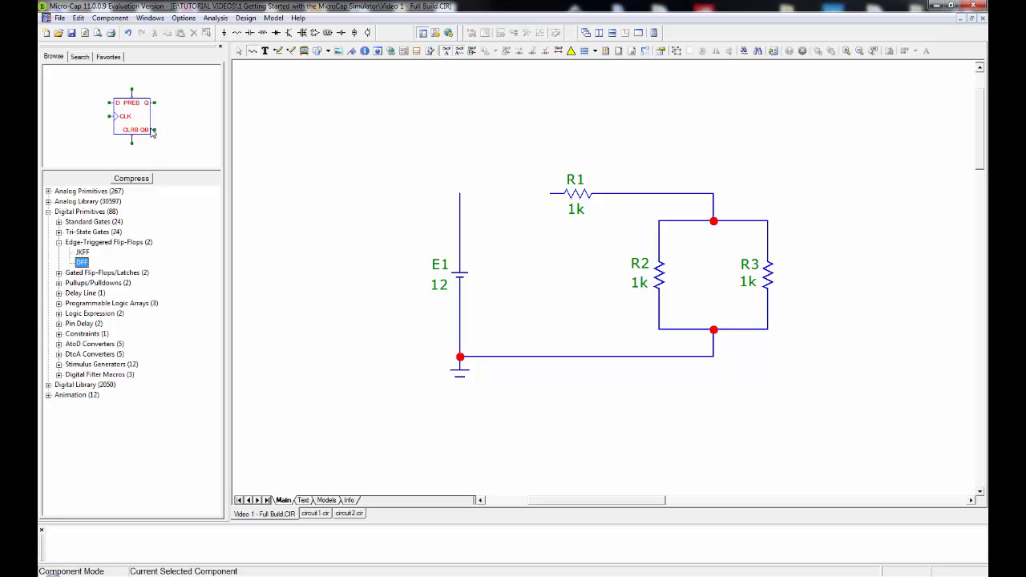
click(49, 213)
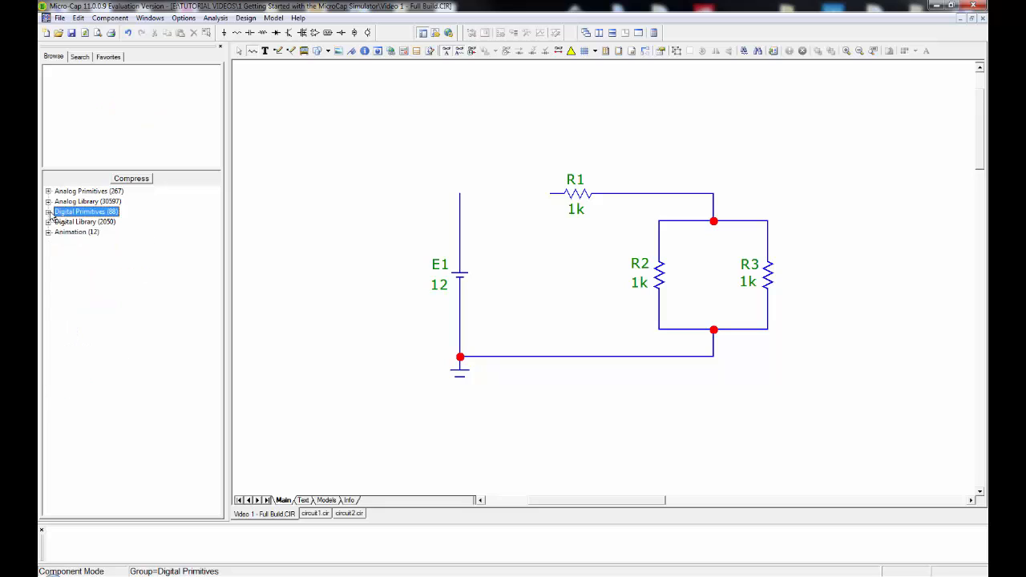
Look over the part families of the Digital Library and preview the Animated Meter from the Animation group without placing it.
click(49, 222)
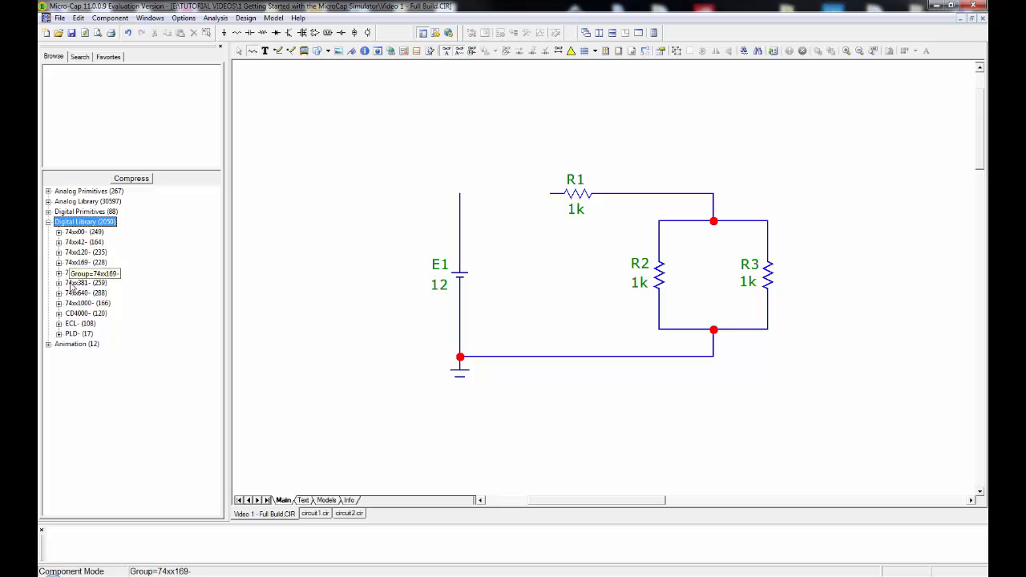
click(48, 223)
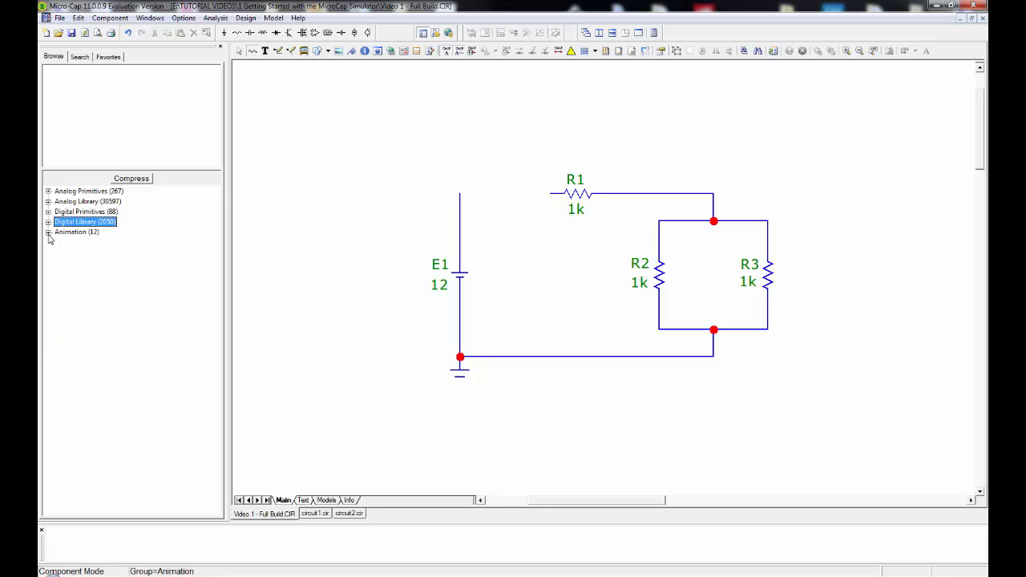
click(48, 234)
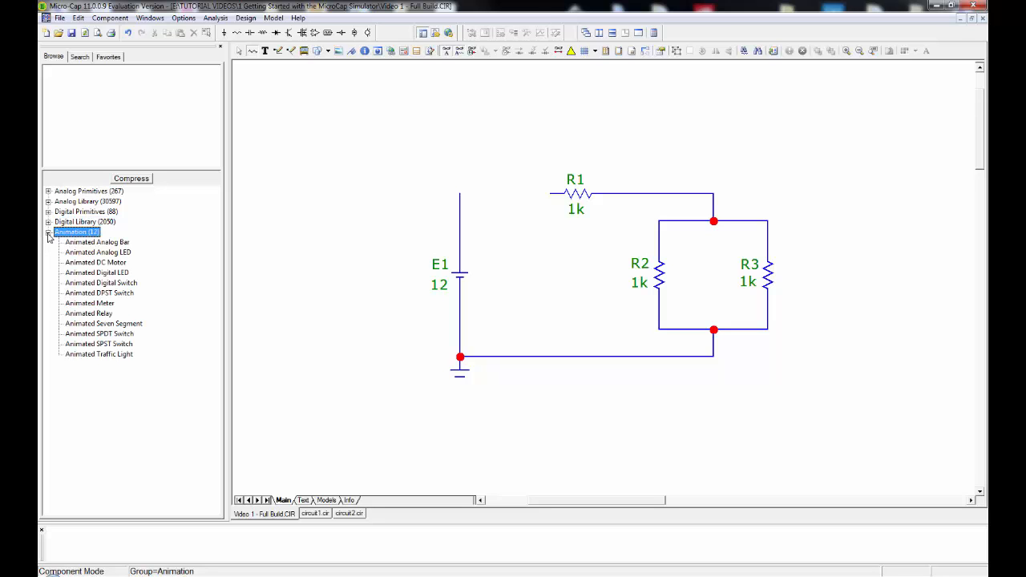
click(99, 305)
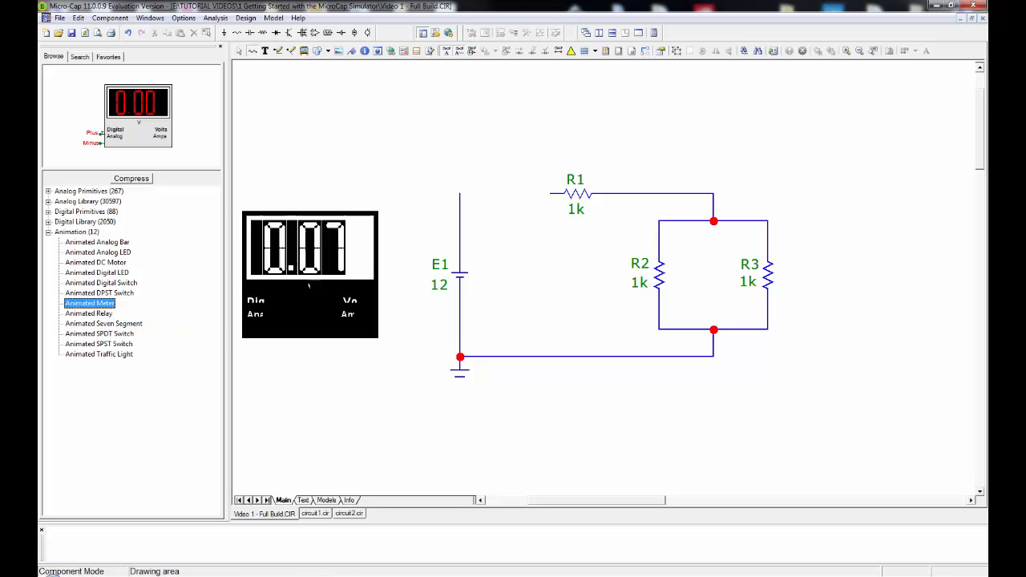
click(238, 50)
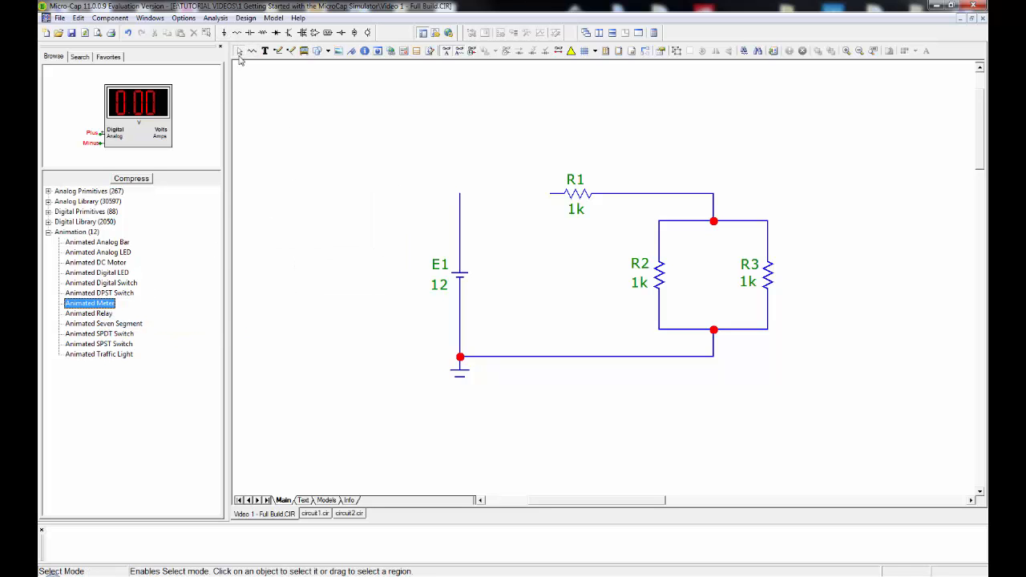
click(300, 210)
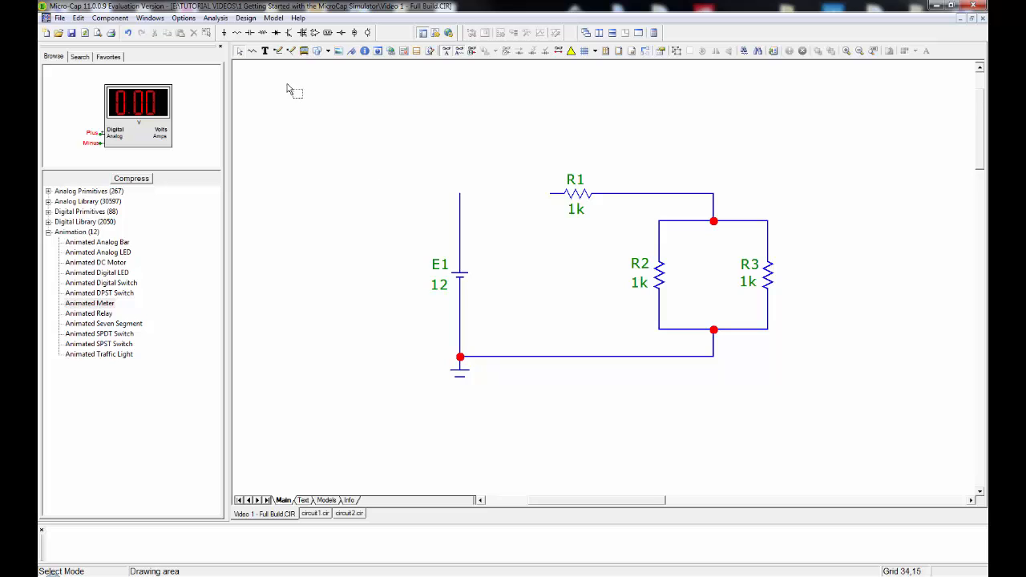
Draw a wire from the open end of resistor R1 to the upper lead of source E1.
click(278, 51)
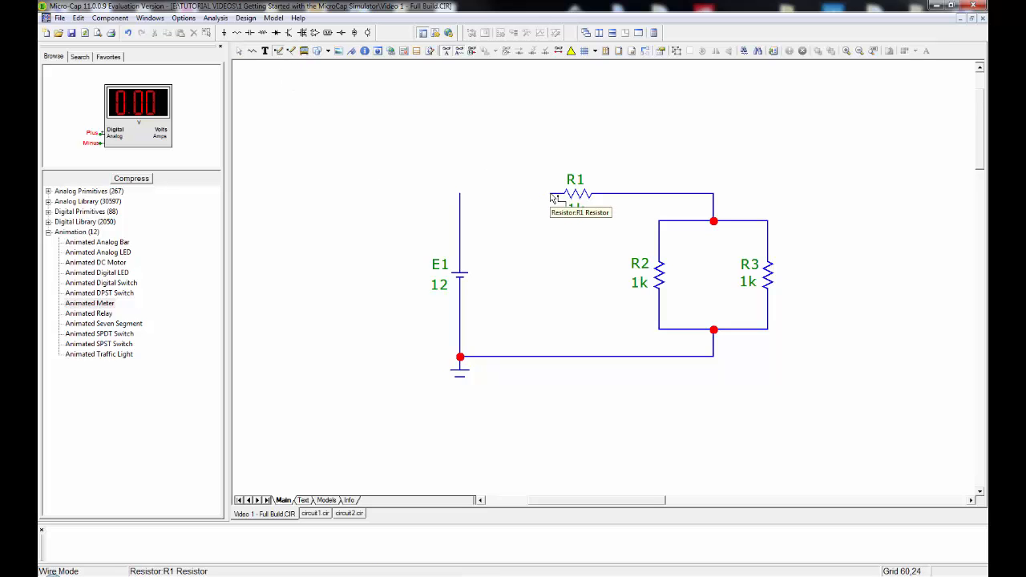
drag(551, 198, 461, 195)
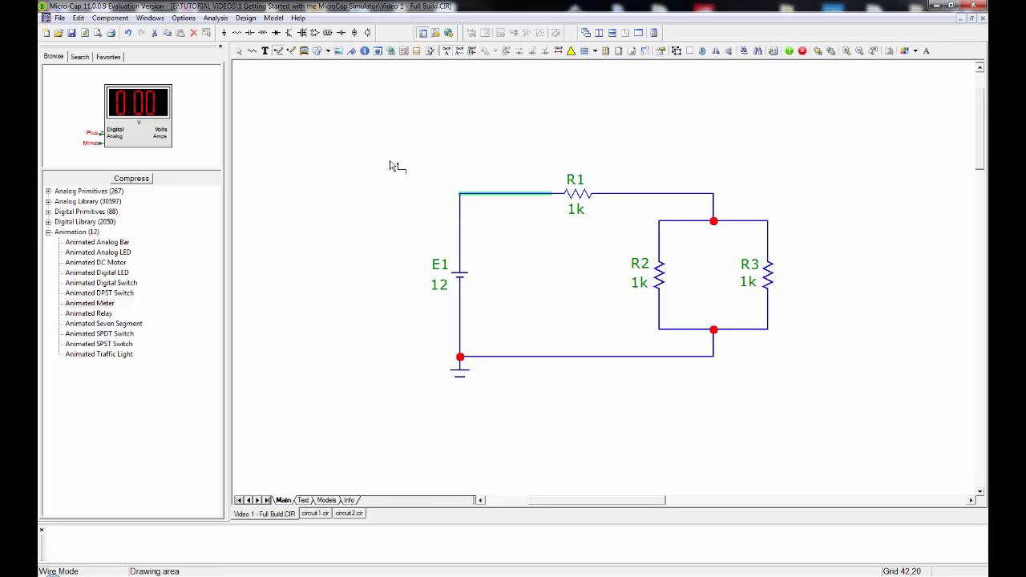
click(239, 51)
click(368, 152)
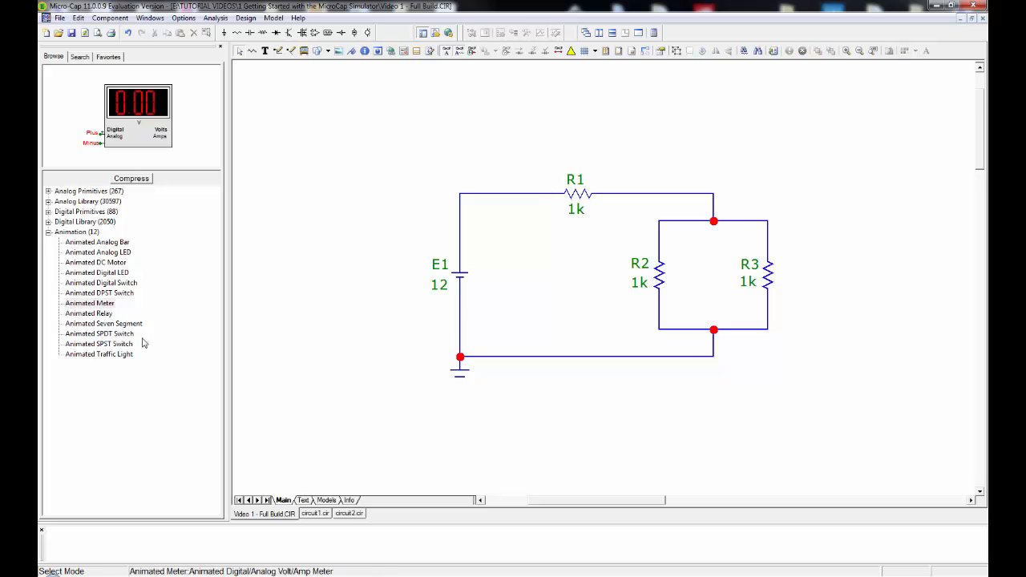
Preview the Animated Traffic Light, SPST Switch, SPDT Switch and Seven Segment symbols in the Animation group.
click(96, 354)
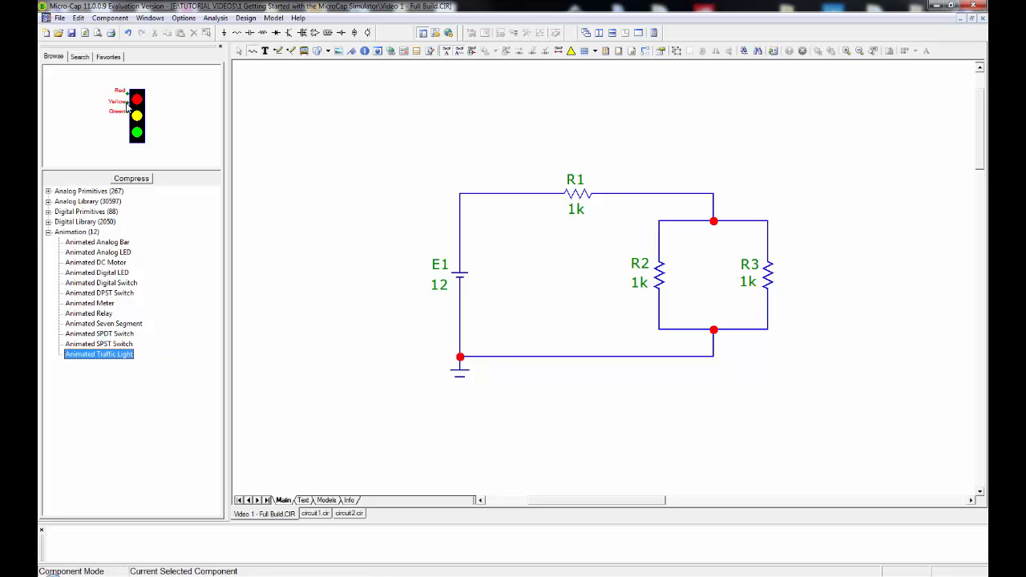
click(112, 345)
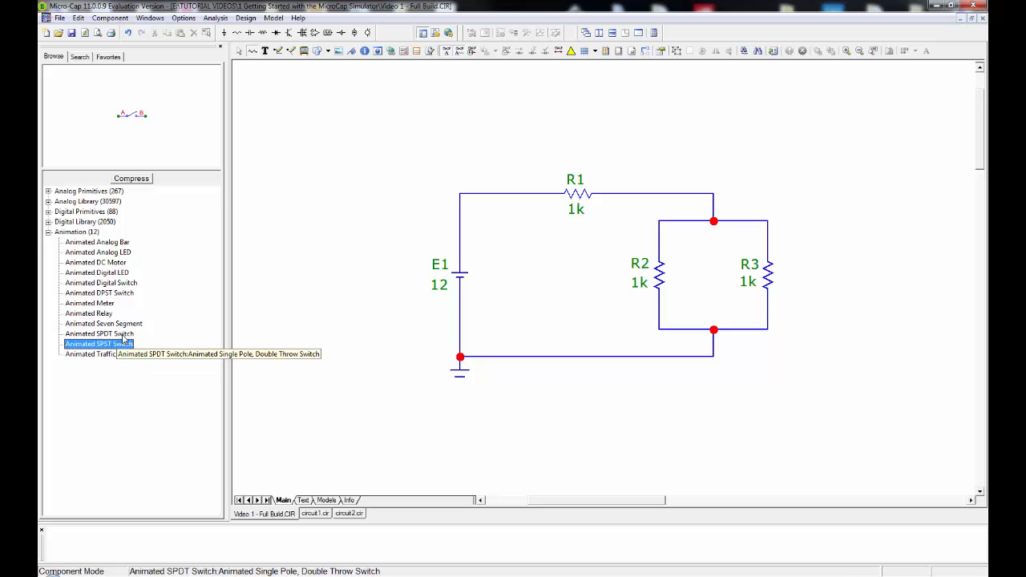
click(125, 335)
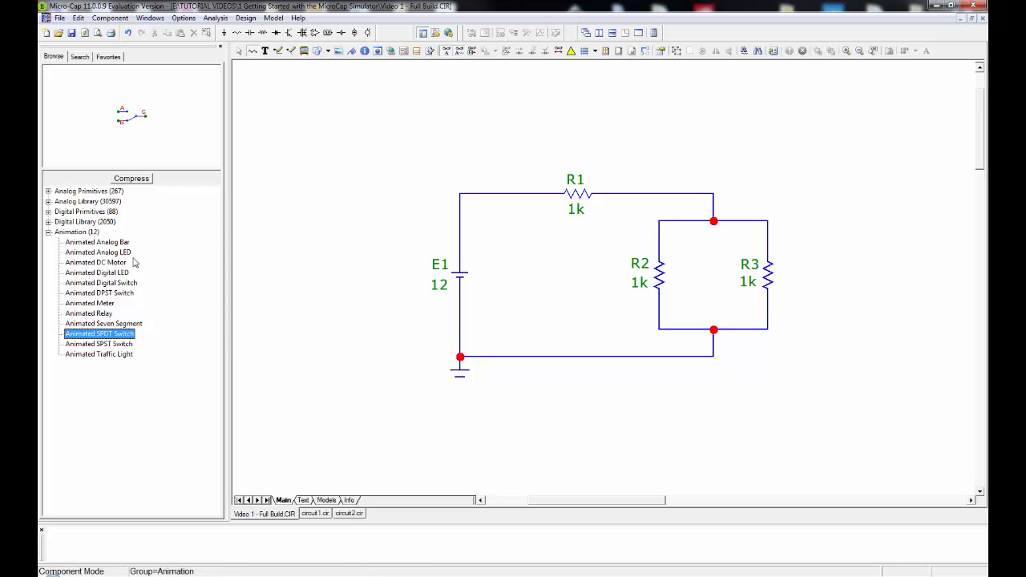
click(103, 323)
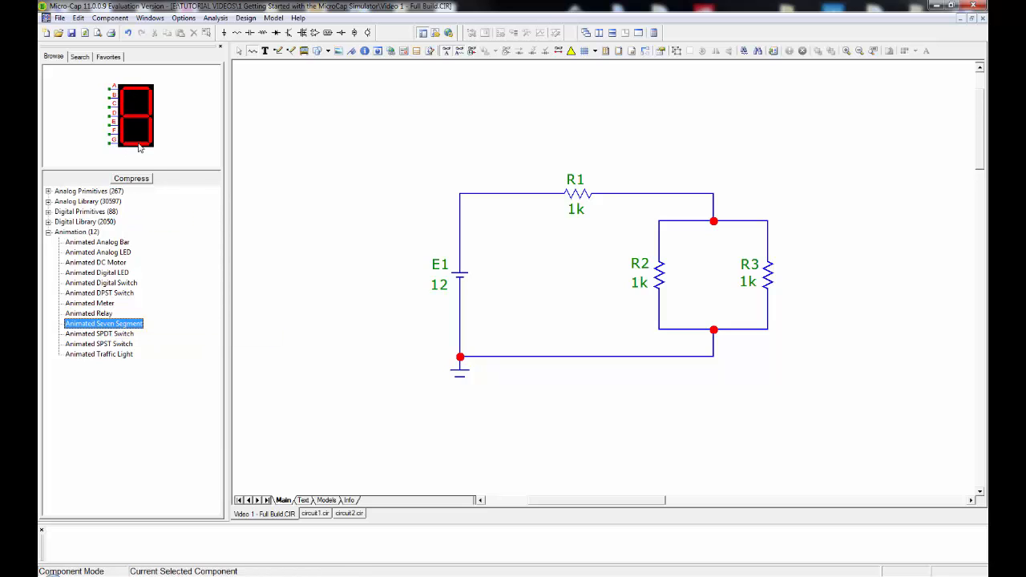
click(48, 232)
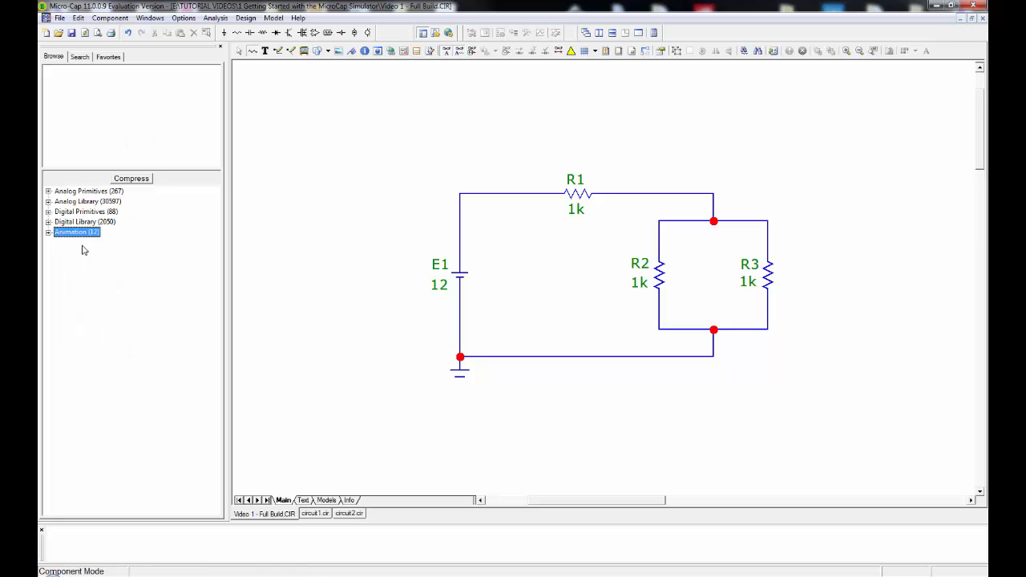
key(Escape)
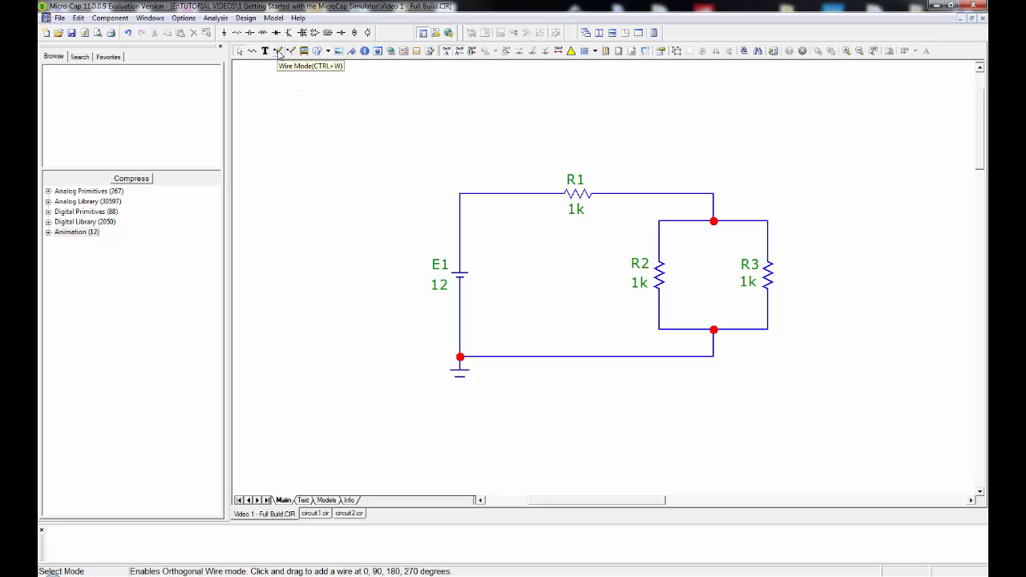
Look over the available graphic shapes, and show the schematic's node numbers briefly before hiding them again.
click(328, 52)
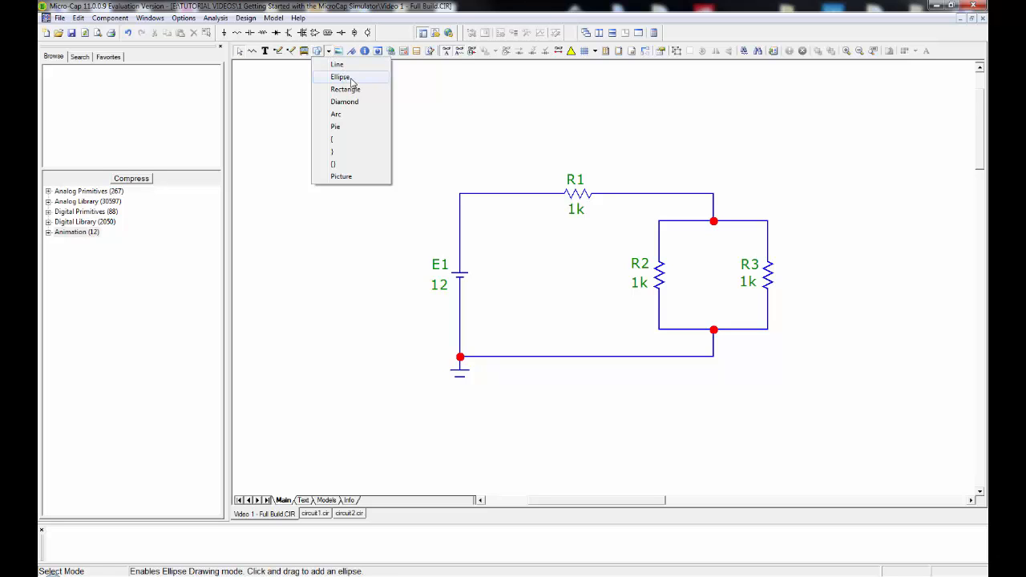
click(293, 99)
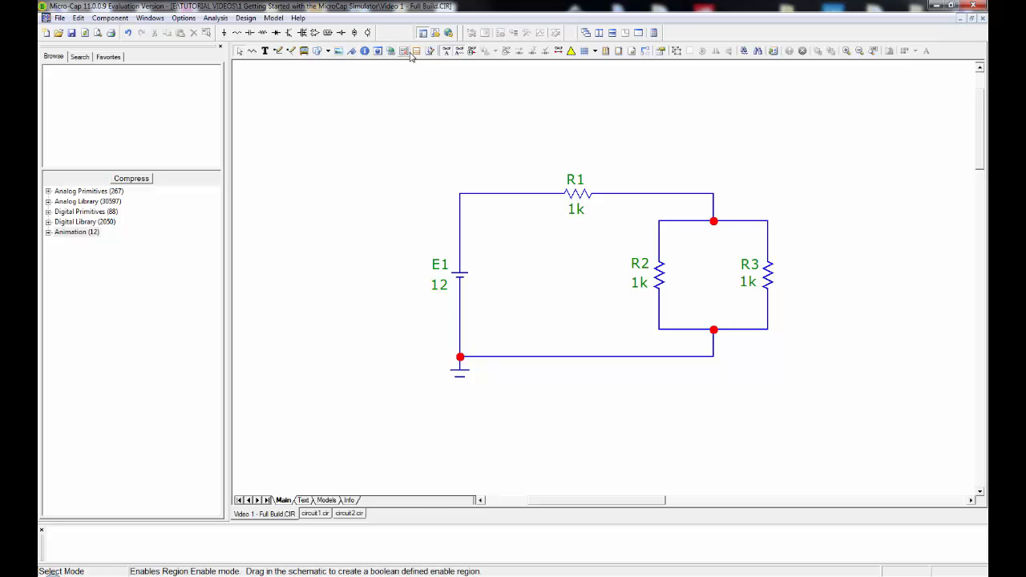
click(472, 51)
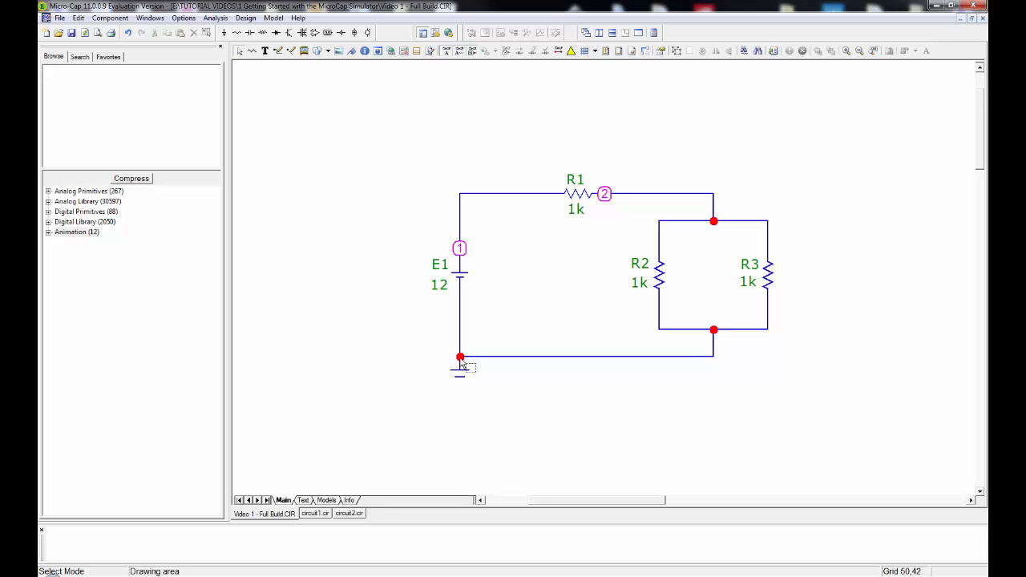
mouse_move(461, 249)
mouse_move(606, 197)
click(473, 51)
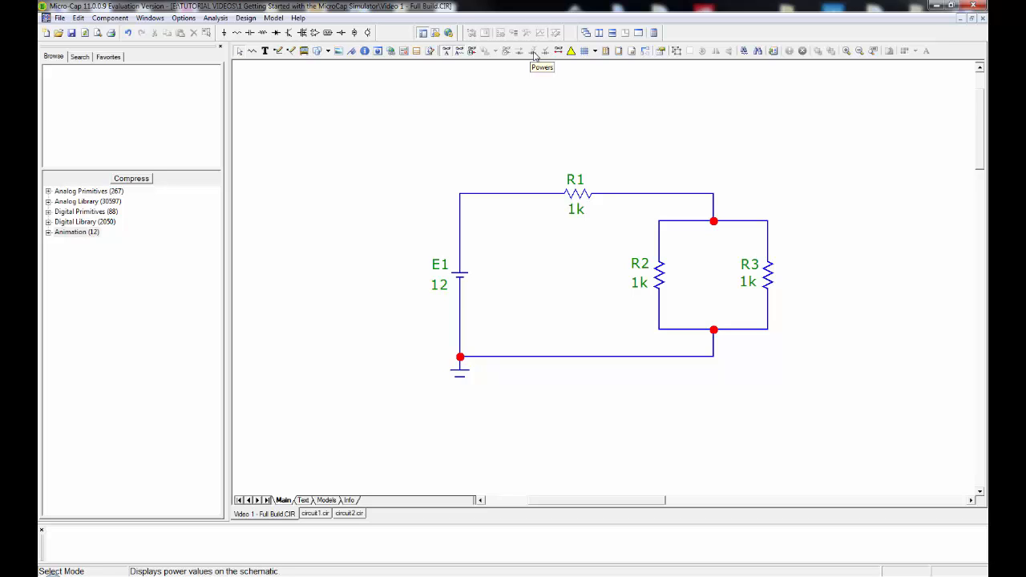
Try the Graph Paper grid behind the schematic and switch back to No Grid.
click(595, 52)
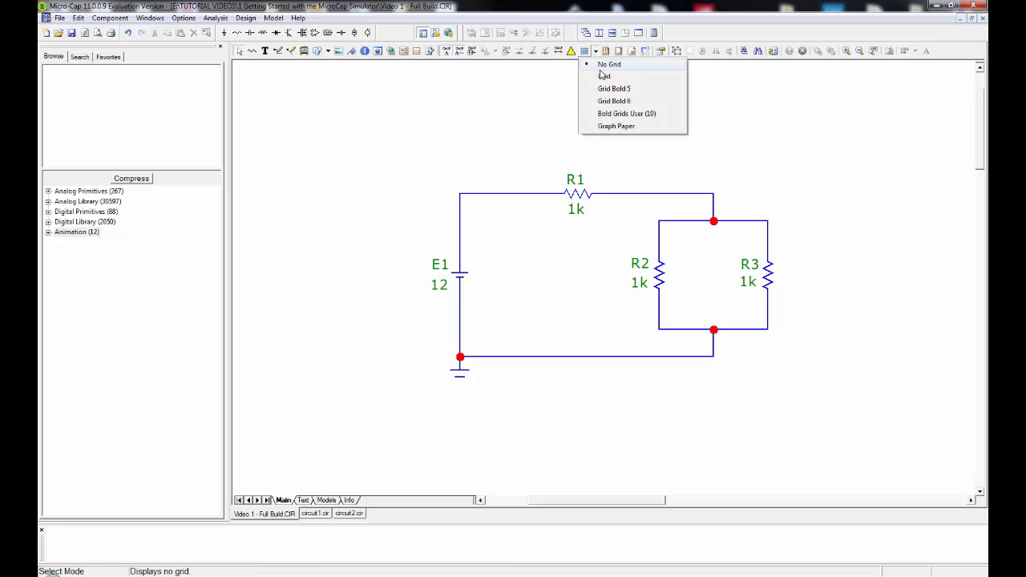
click(611, 127)
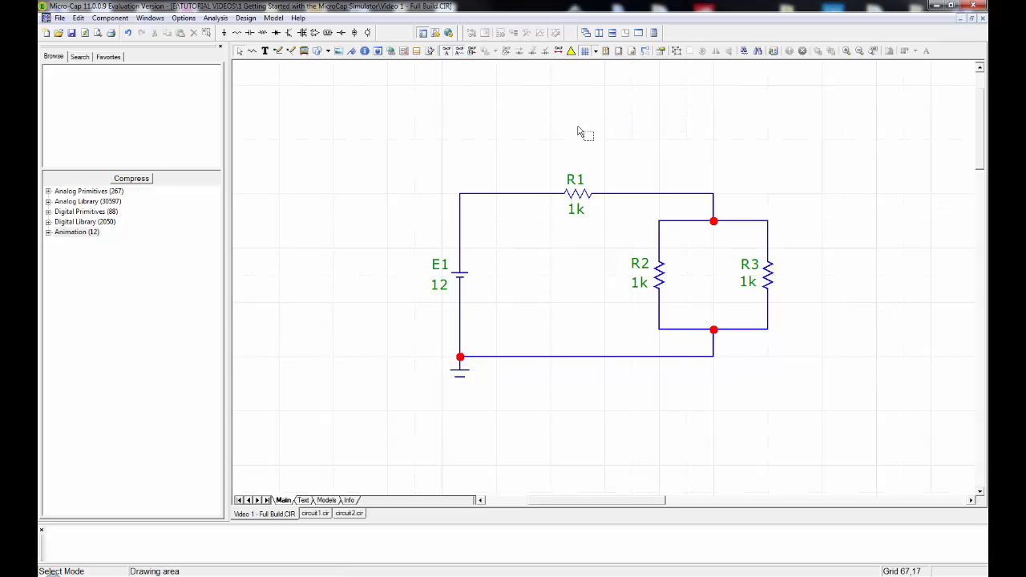
click(596, 51)
click(598, 69)
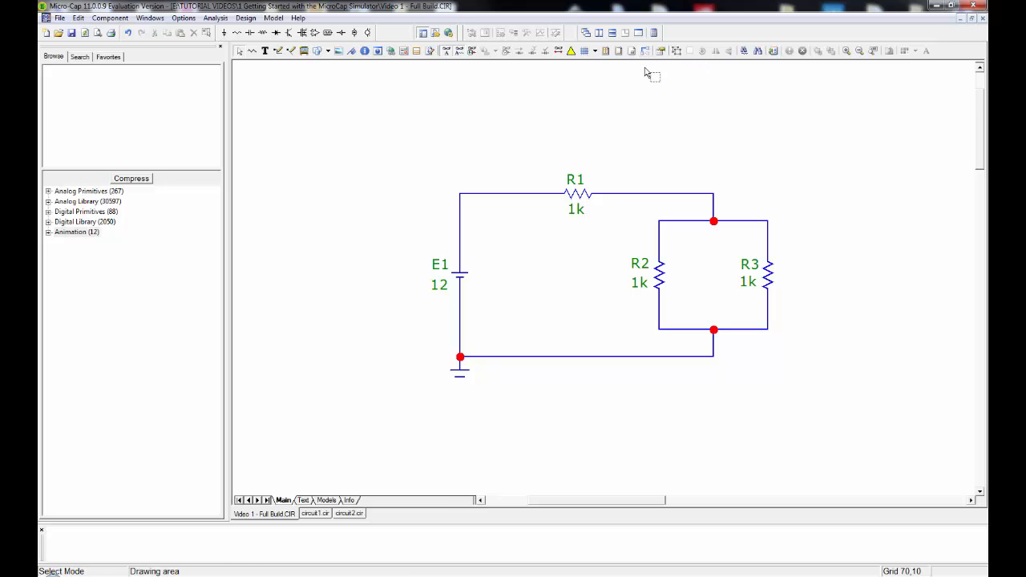
Move resistor R1 straight up, away from its wires, and undo the move.
click(579, 197)
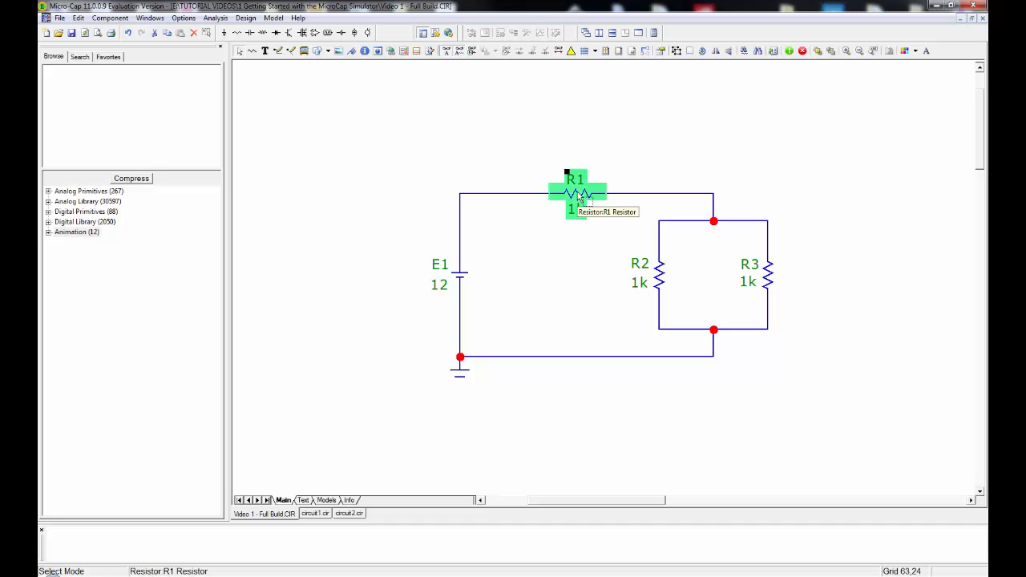
drag(579, 197, 579, 141)
click(579, 140)
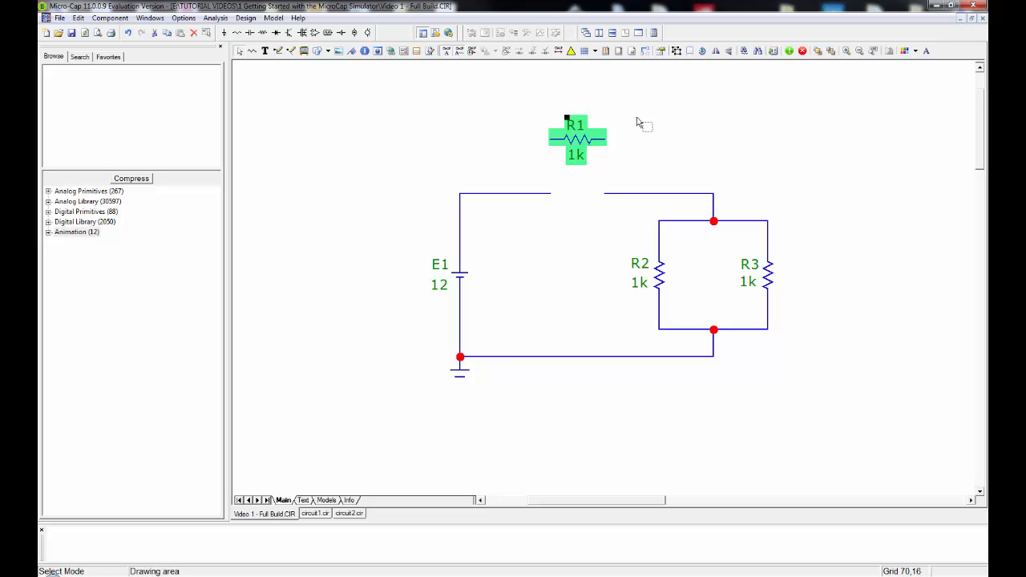
key(ctrl+z)
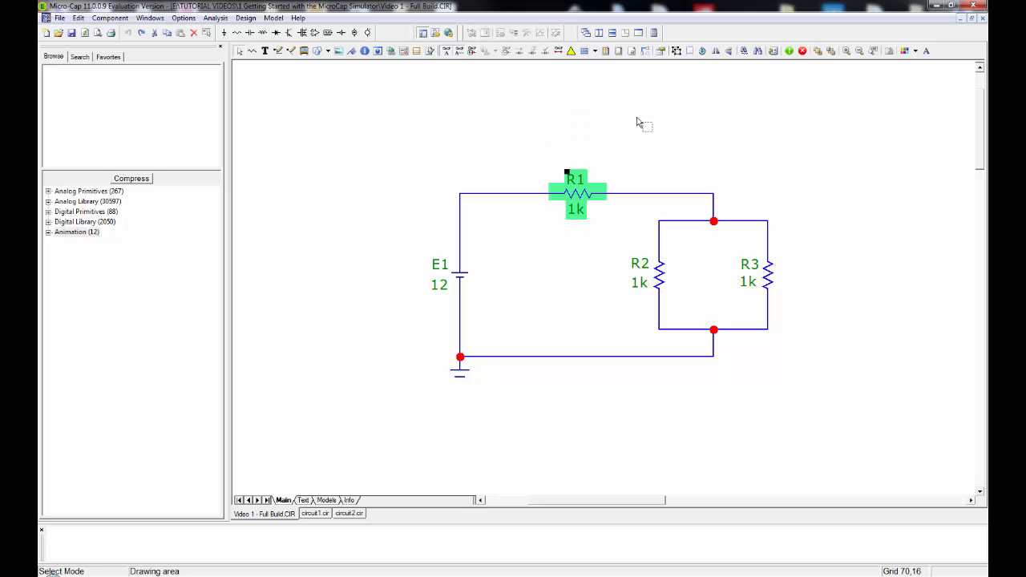
click(638, 122)
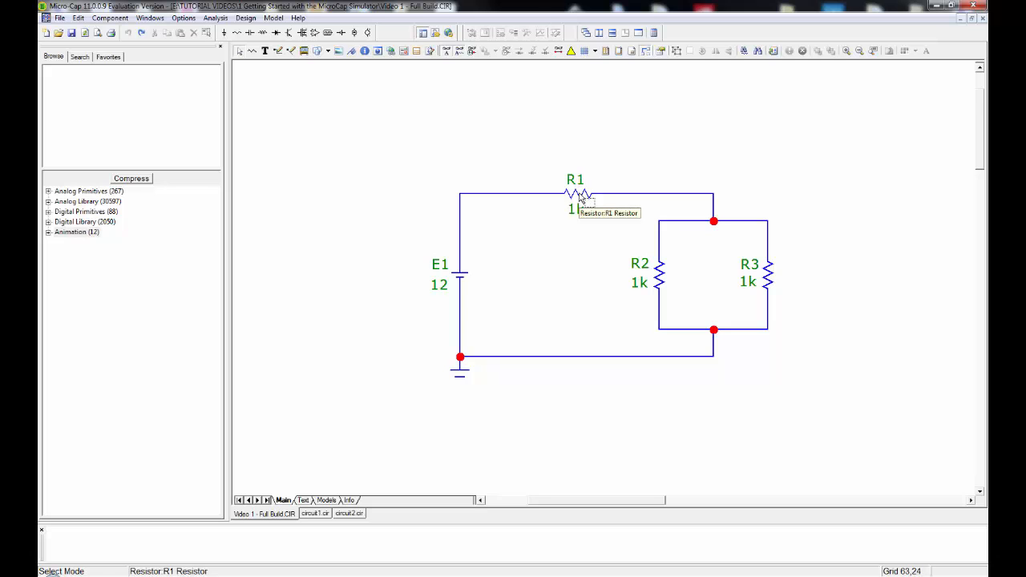
Move resistor R1 higher above the rest of the circuit, keeping its wires attached on both sides.
drag(580, 198, 577, 146)
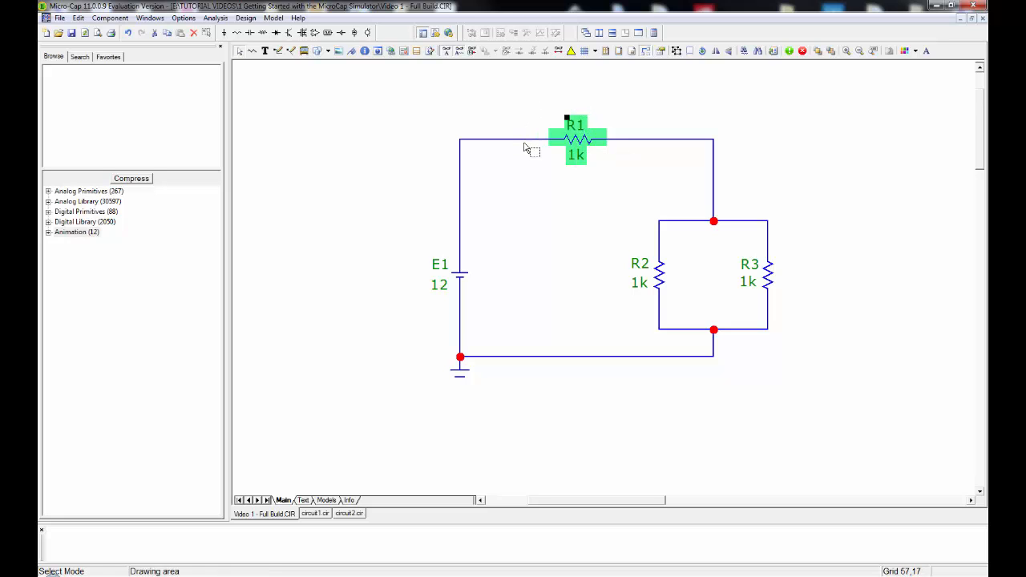
mouse_move(579, 140)
mouse_down()
mouse_move(579, 164)
mouse_move(579, 110)
mouse_move(579, 158)
mouse_move(578, 149)
mouse_up()
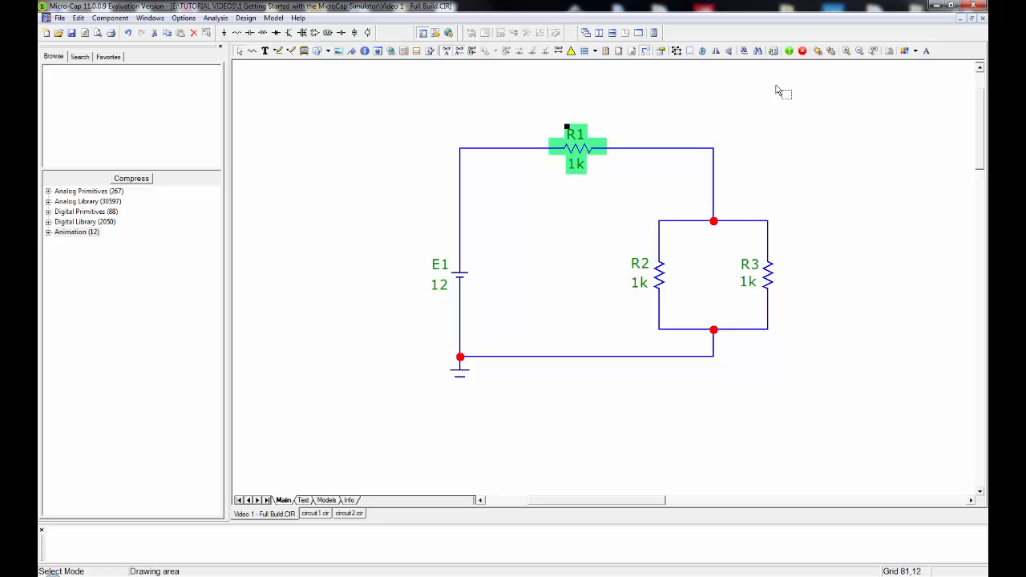
click(848, 51)
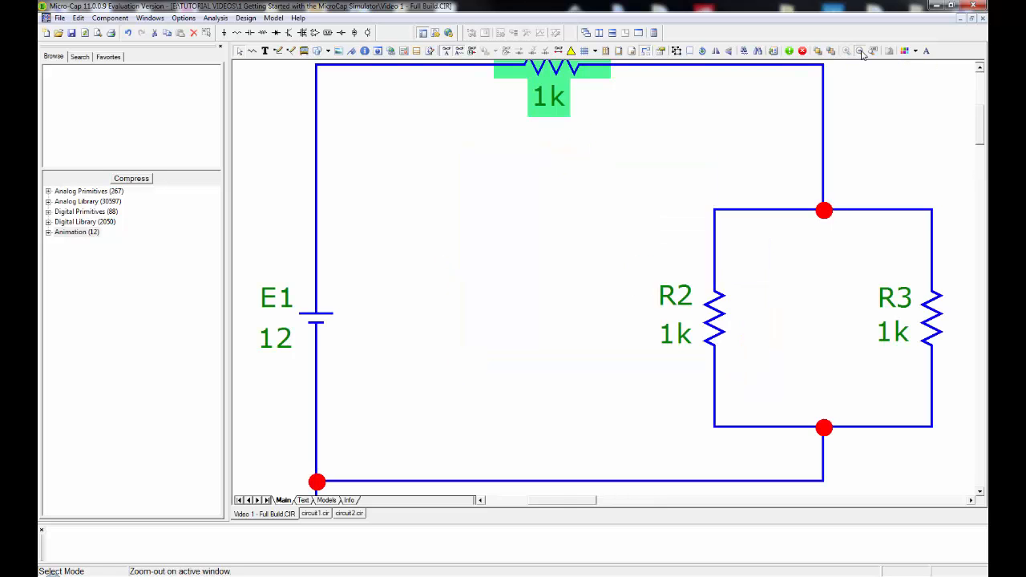
click(860, 51)
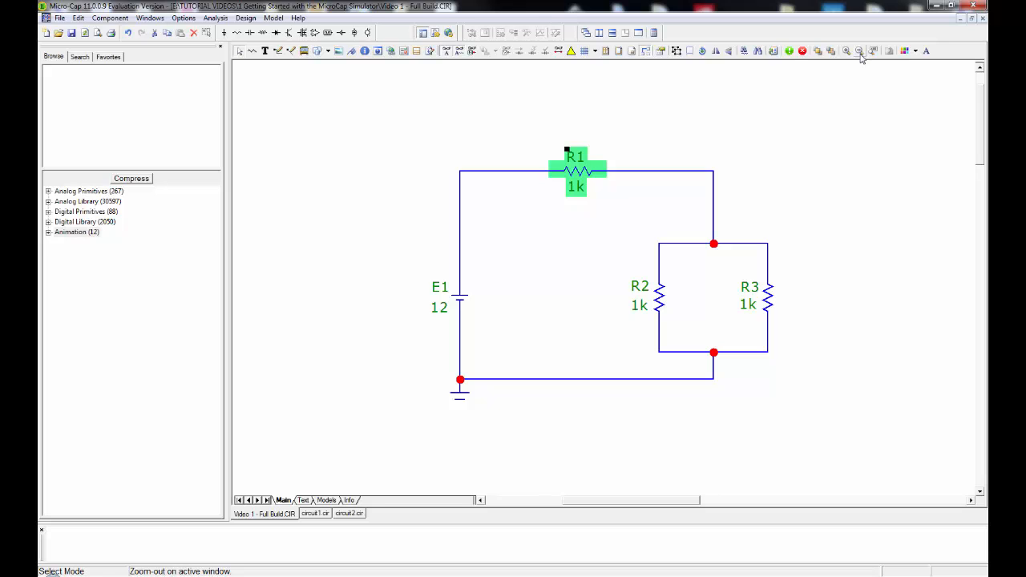
Deselect R1, auto-scale the circuit to the window, and return to the smaller view of the whole schematic.
click(848, 93)
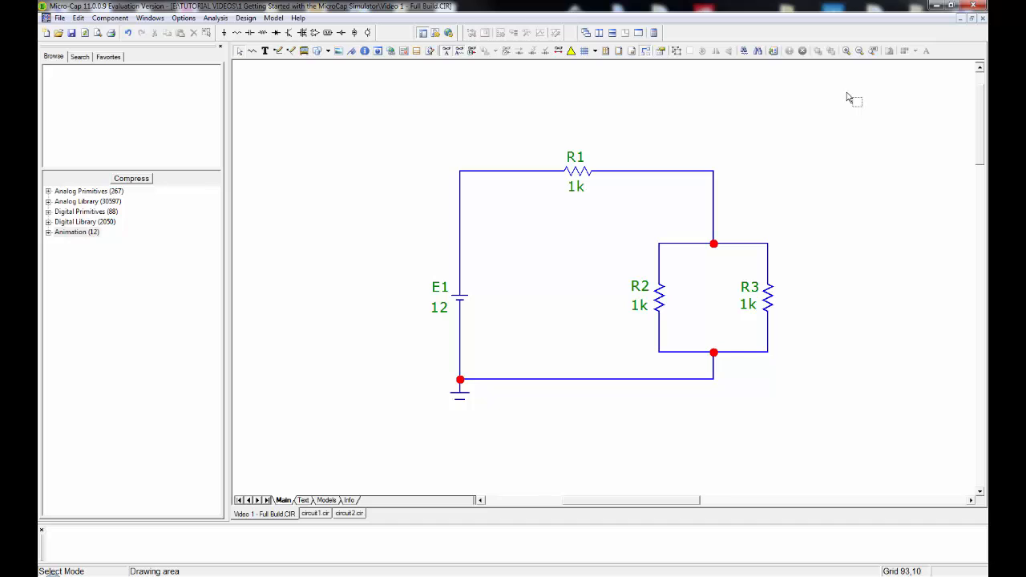
click(874, 52)
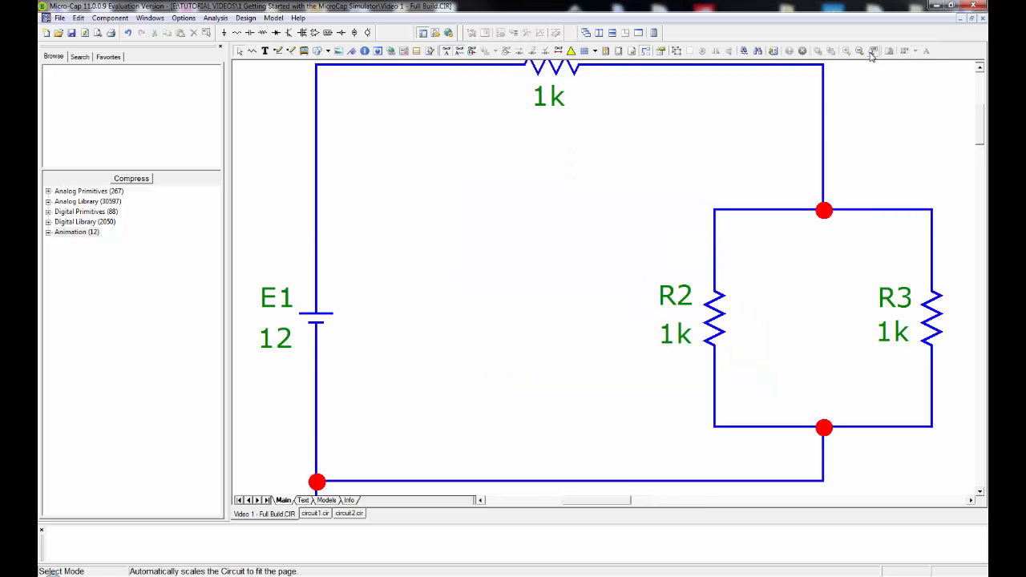
click(860, 51)
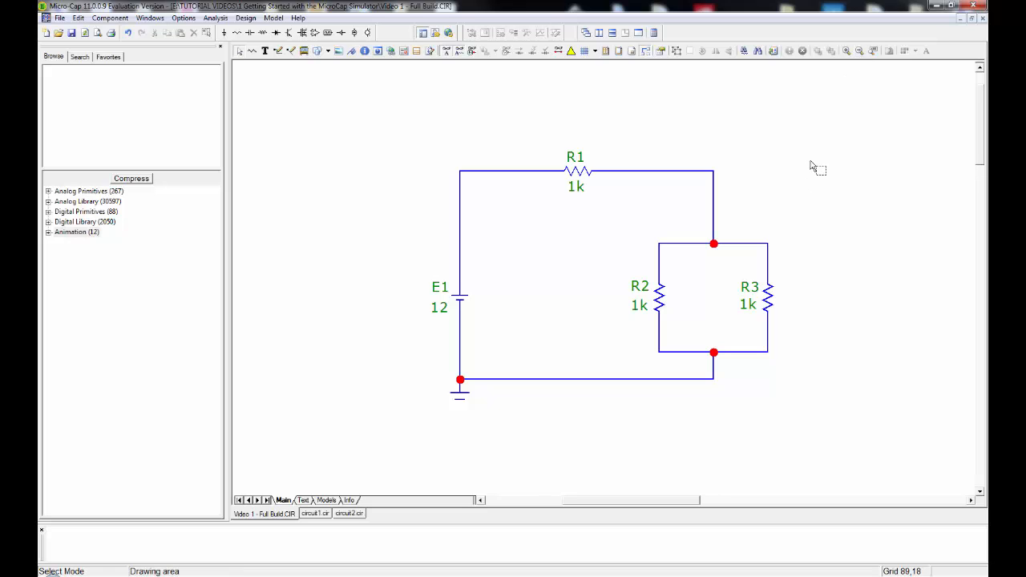
Look over the available analysis types, from Transient to Stability and the Probe analyses, without running one.
click(214, 18)
mouse_move(188, 21)
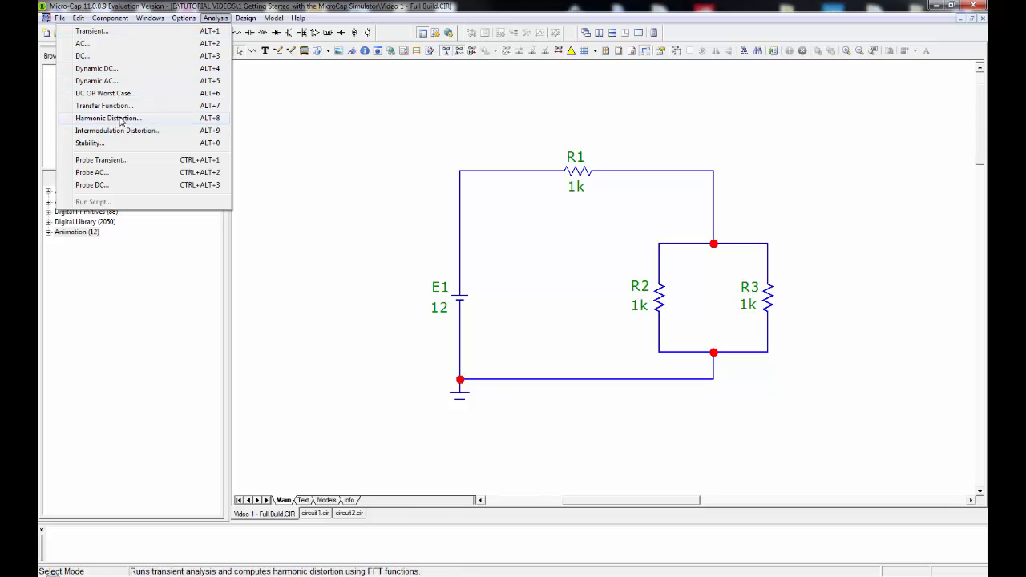
click(723, 99)
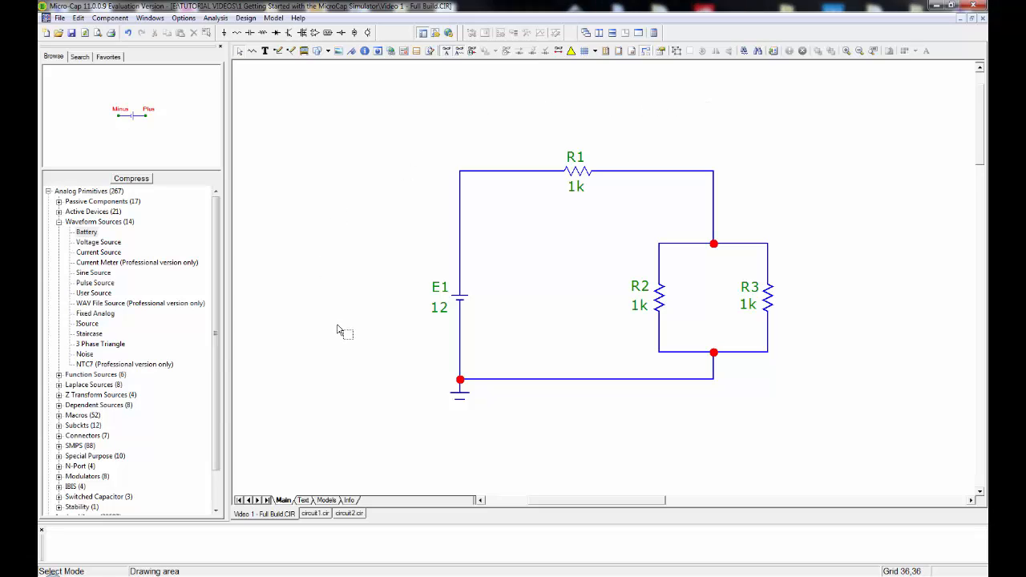
Place a vertical battery with a value of 12 on the empty circuit1.cir schematic.
click(312, 514)
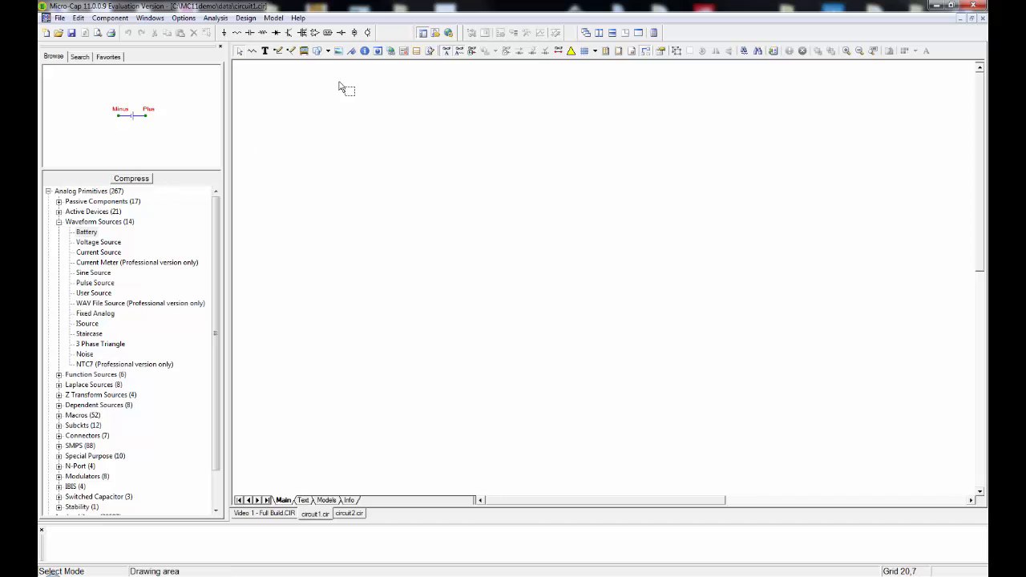
click(341, 33)
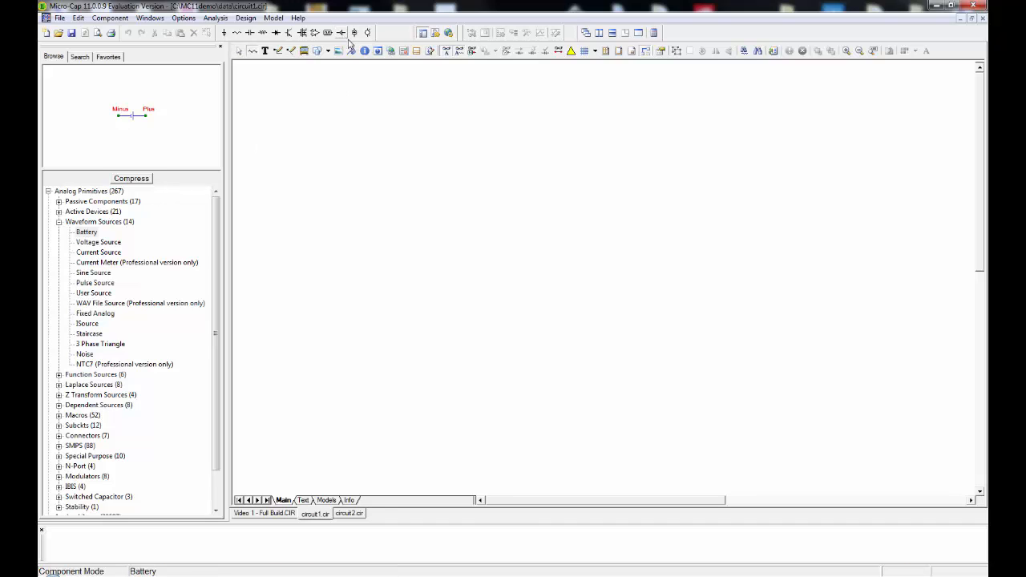
click(458, 261)
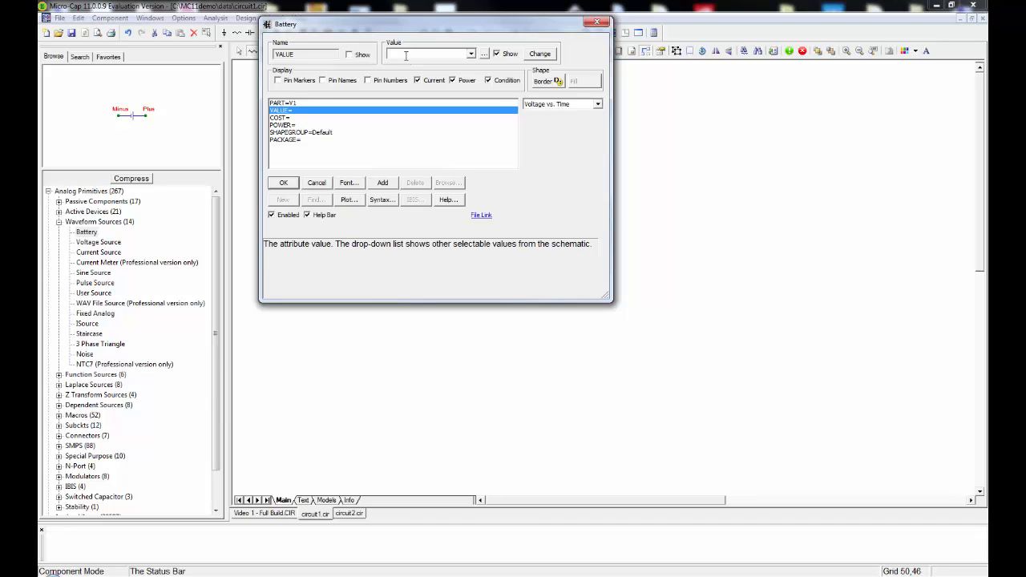
text(2)
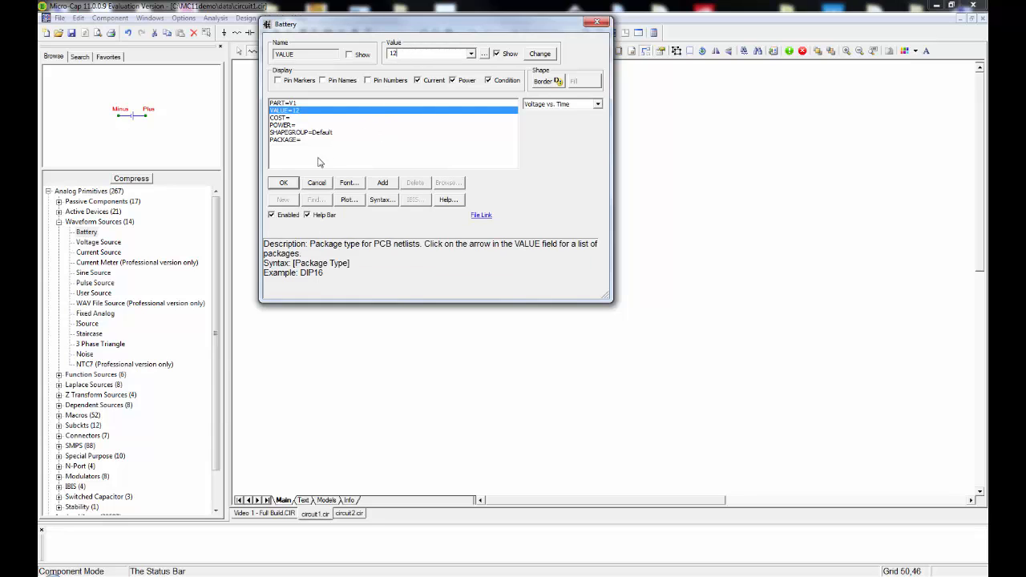
click(283, 183)
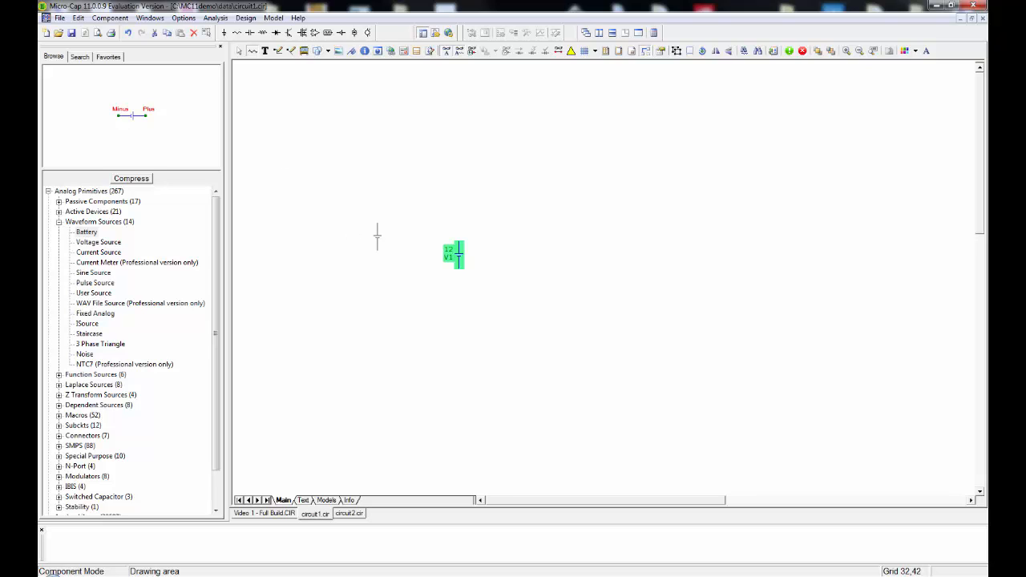
click(241, 53)
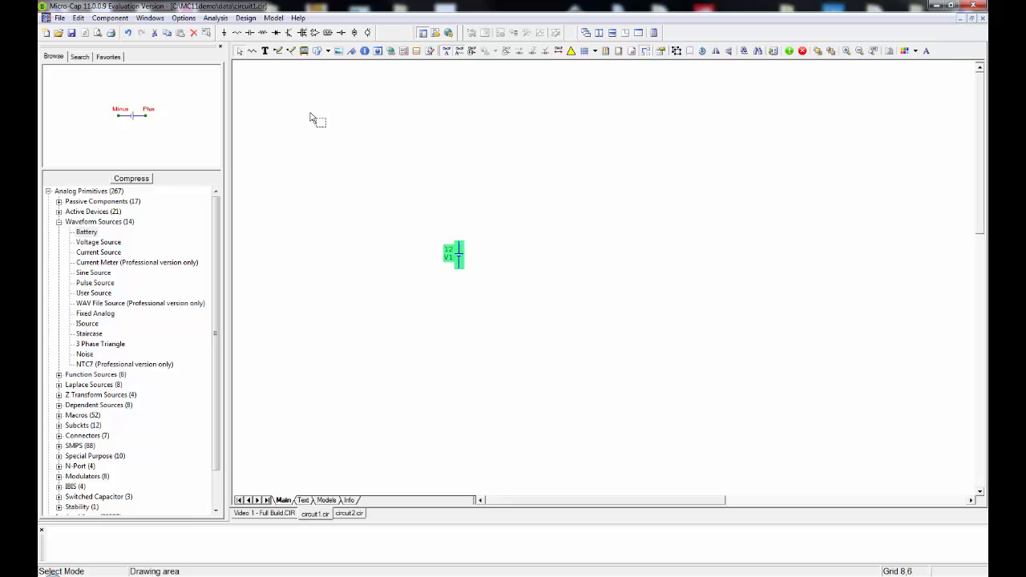
Move the battery V1 horizontally towards the left side of the enlarged drawing area.
click(845, 51)
click(703, 190)
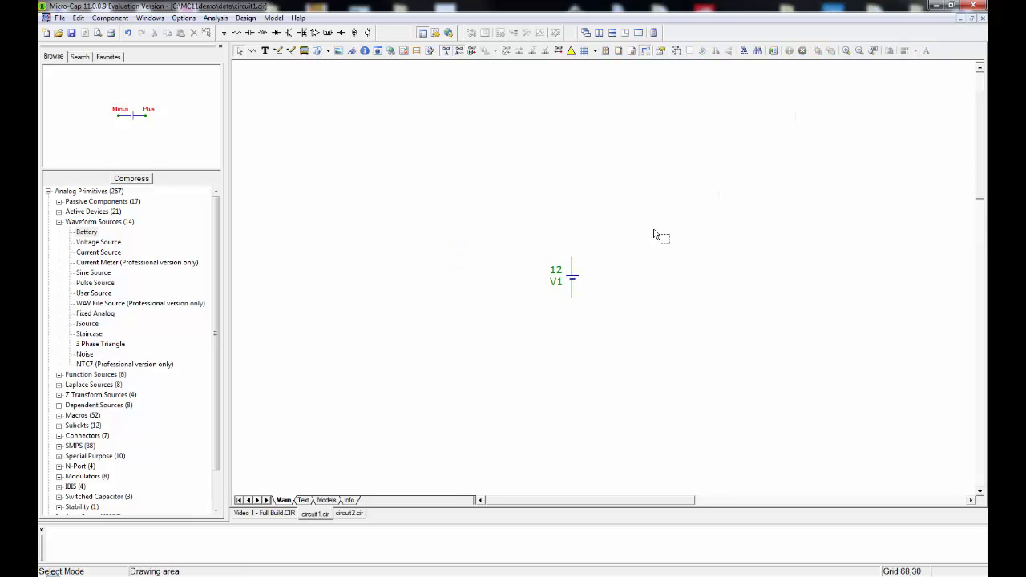
drag(580, 282, 430, 281)
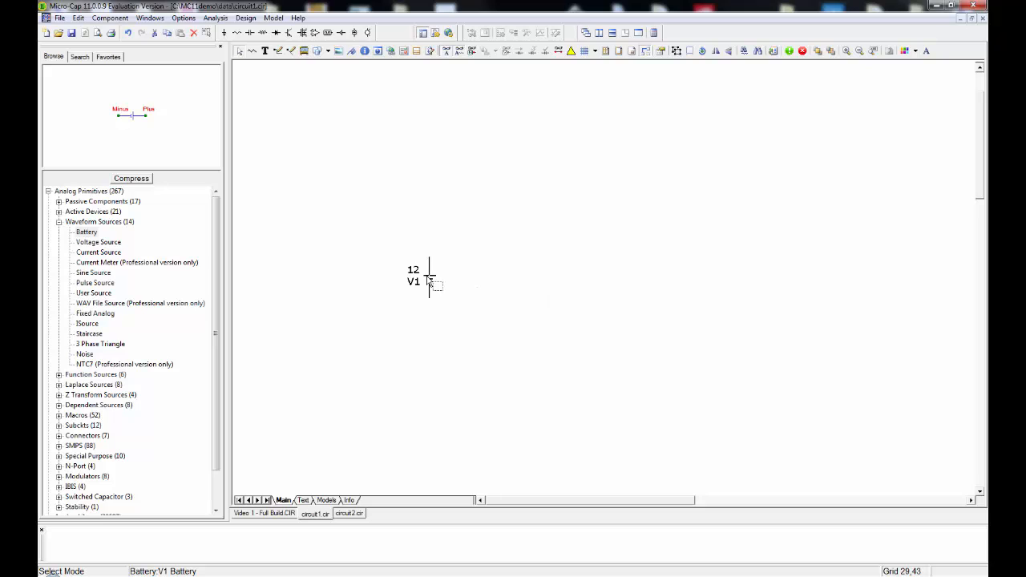
click(481, 214)
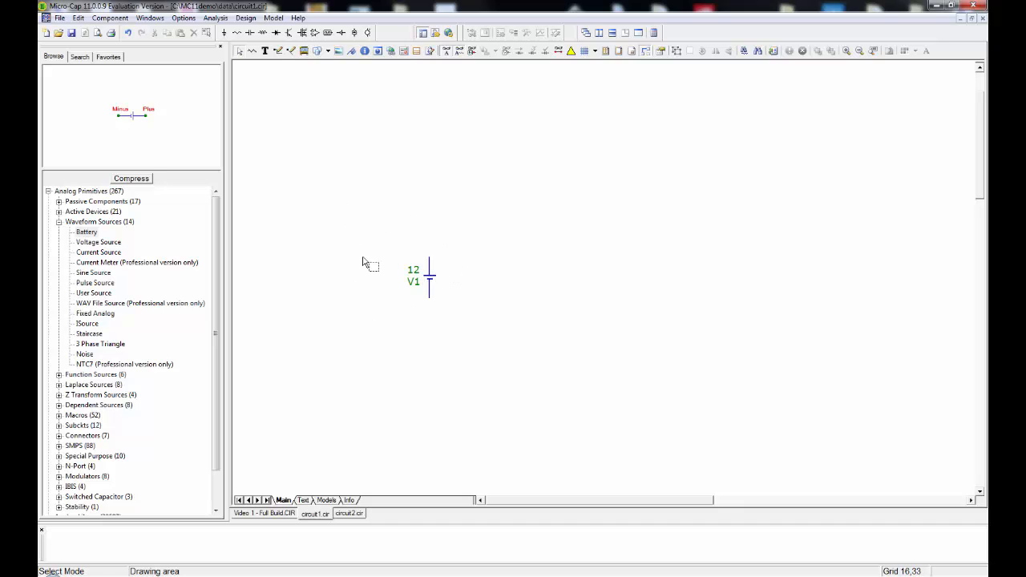
Rearrange the battery's labels so the part name V1 sits above the value 12.
click(412, 272)
mouse_move(412, 273)
mouse_down()
mouse_move(388, 298)
mouse_move(412, 270)
mouse_move(403, 300)
mouse_move(415, 287)
mouse_up()
click(360, 288)
Rename the battery's part label to E1 directly on the schematic.
double_click(413, 274)
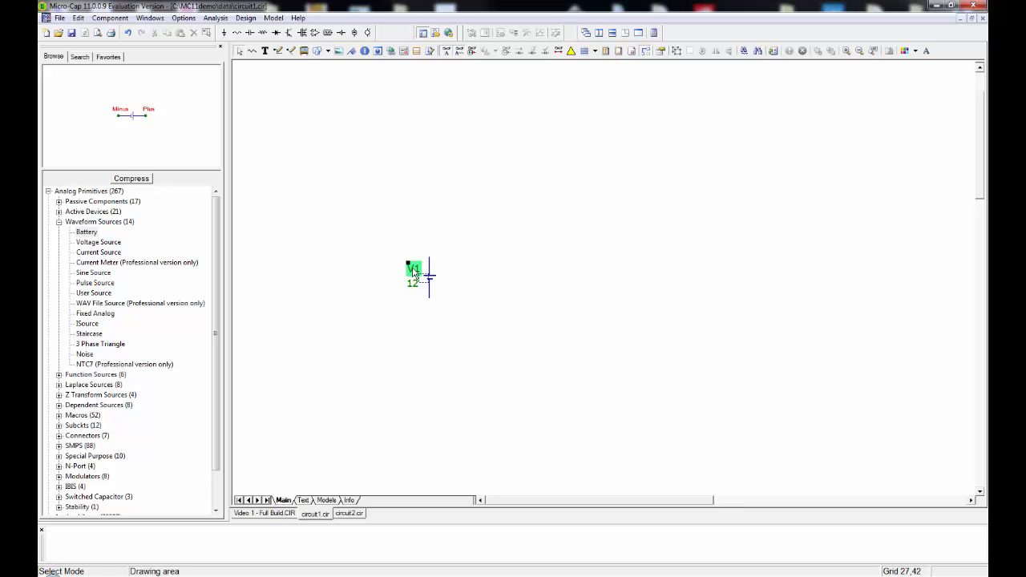
click(416, 272)
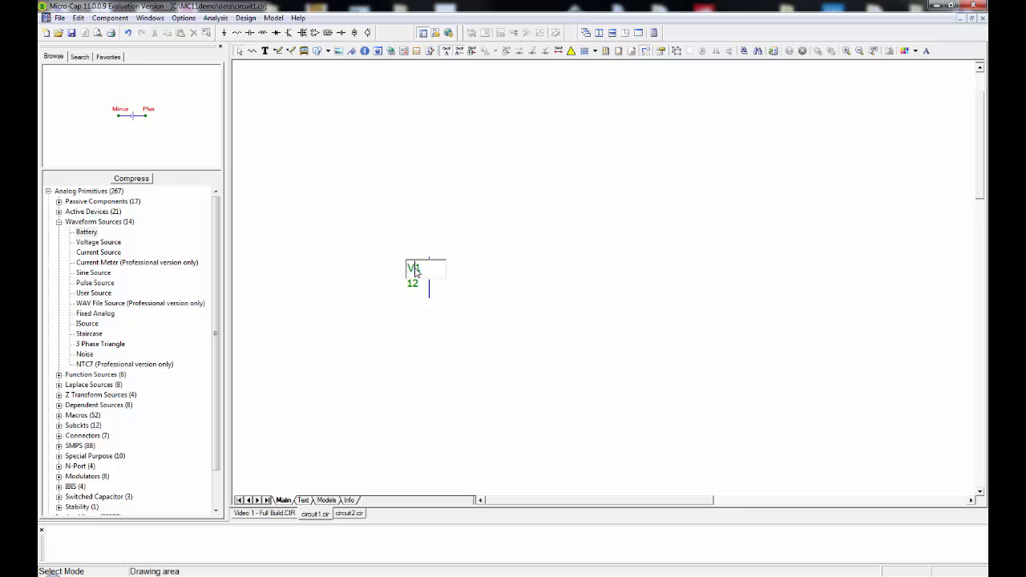
key(BackSpace)
text(E)
click(359, 265)
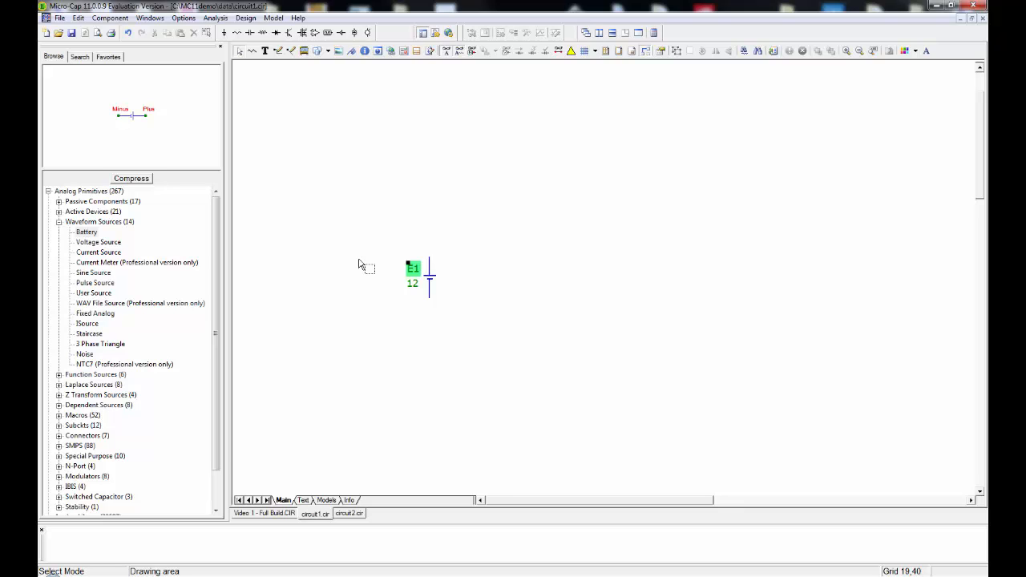
click(360, 266)
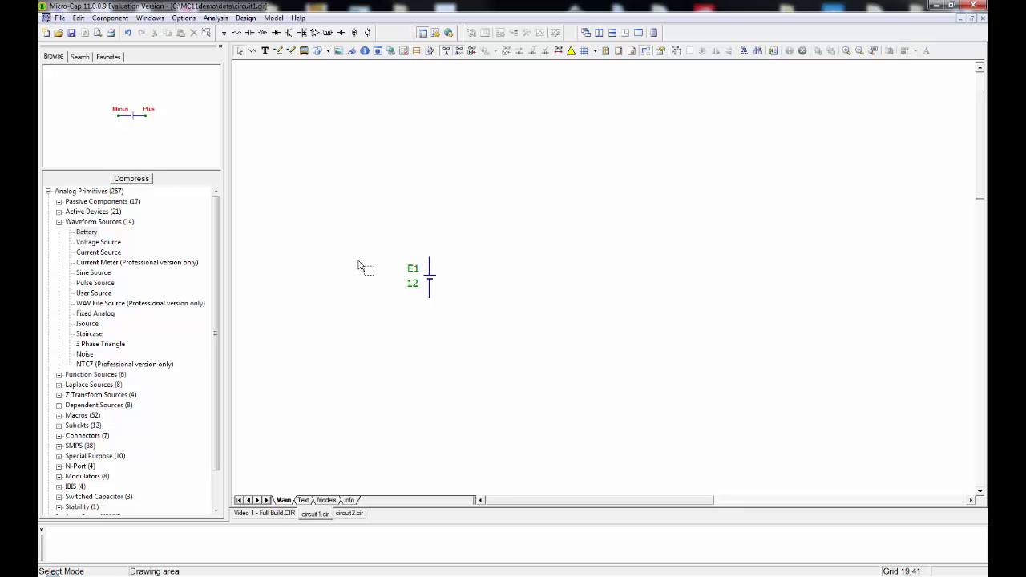
Place a resistor horizontally, above and to the right of battery E1.
click(237, 33)
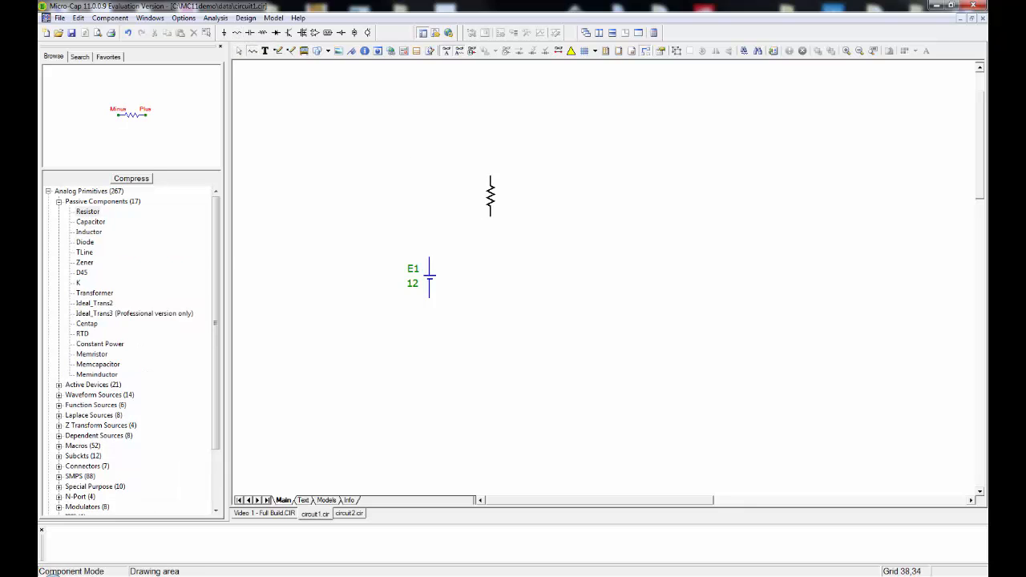
click(490, 195)
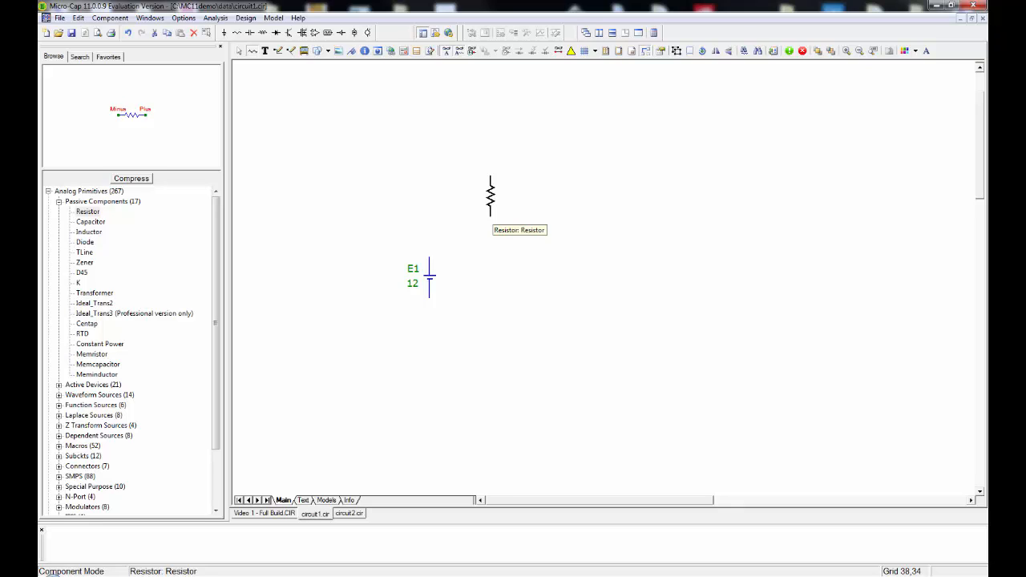
right_click(490, 216)
click(491, 216)
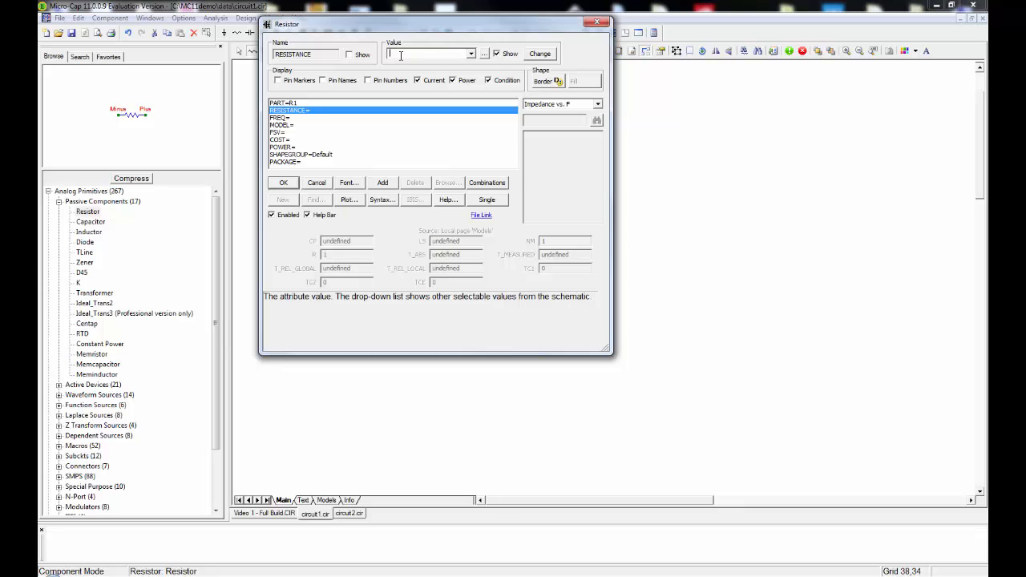
text(1)
text(k)
Try 1Meg as resistor R1's resistance, and set it to 1k instead.
text(Meg)
drag(409, 53, 385, 54)
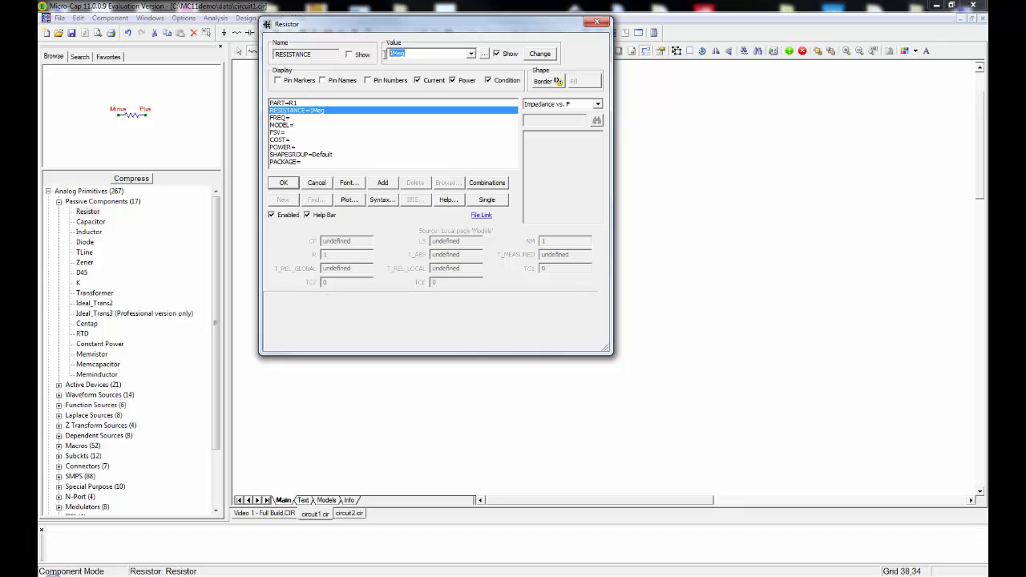
text(1k)
click(291, 183)
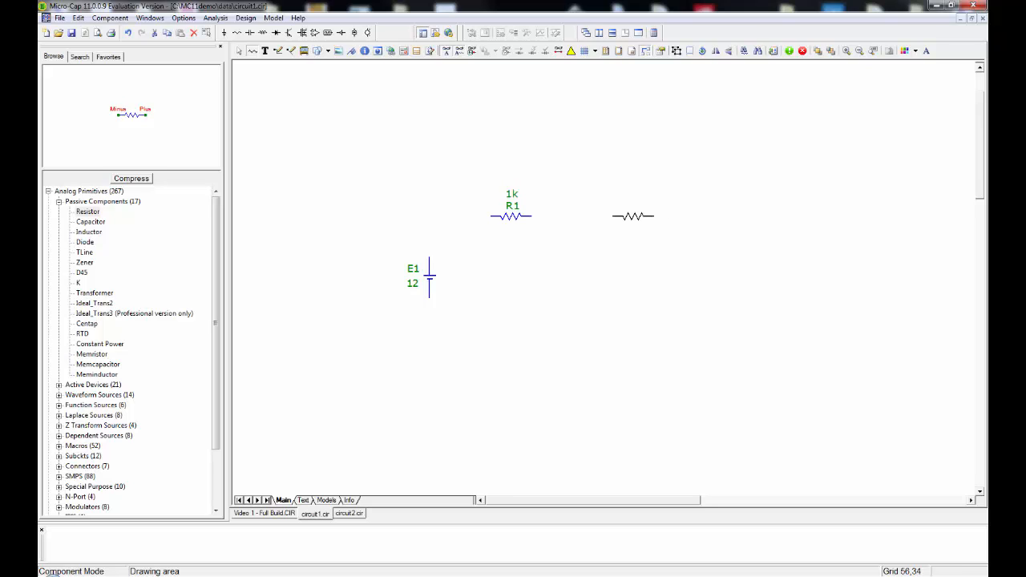
Place two vertical 1k resistors to the right of R1, with R3 lower and further right than R2.
key(ctrl+r)
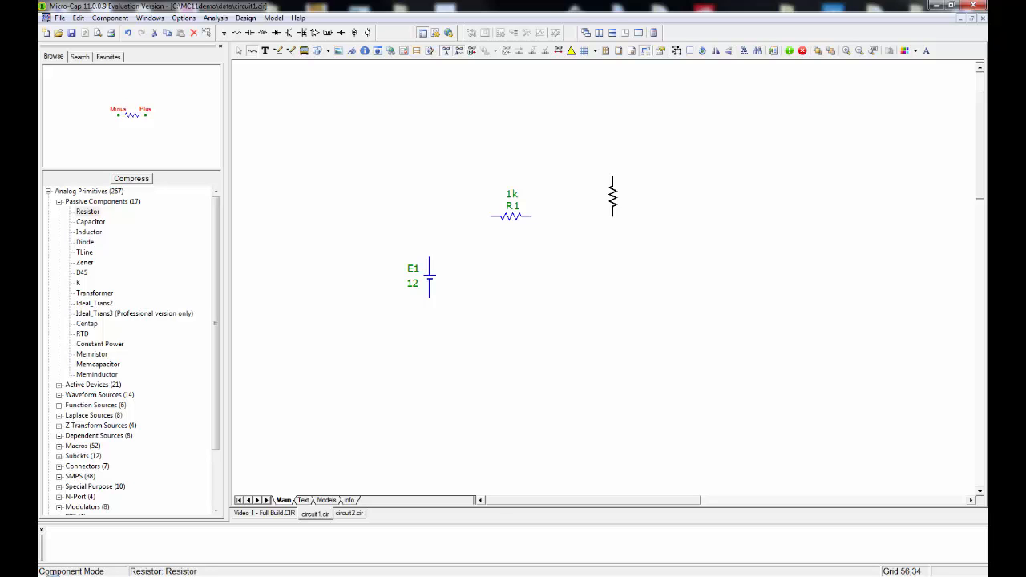
click(613, 195)
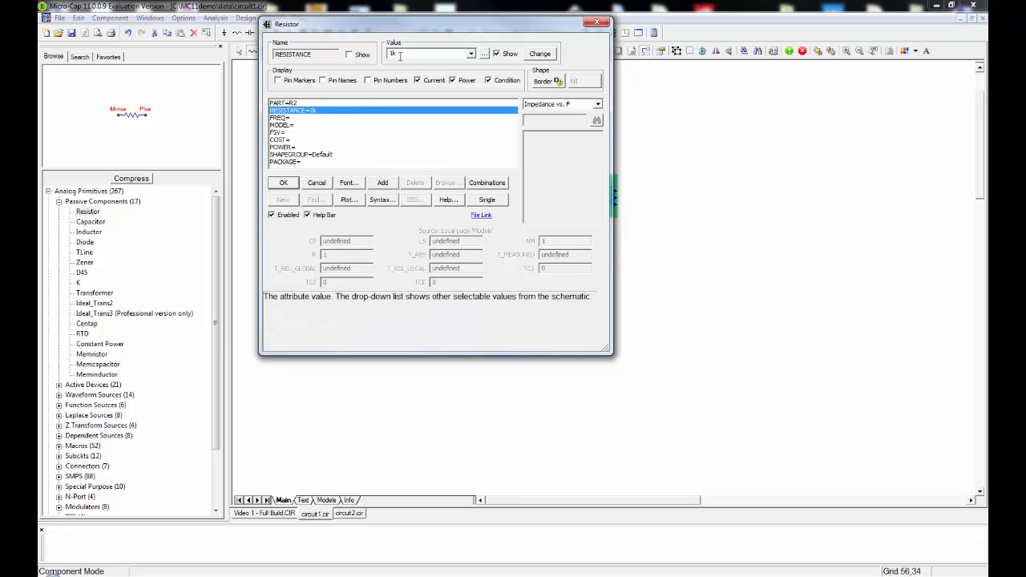
click(283, 182)
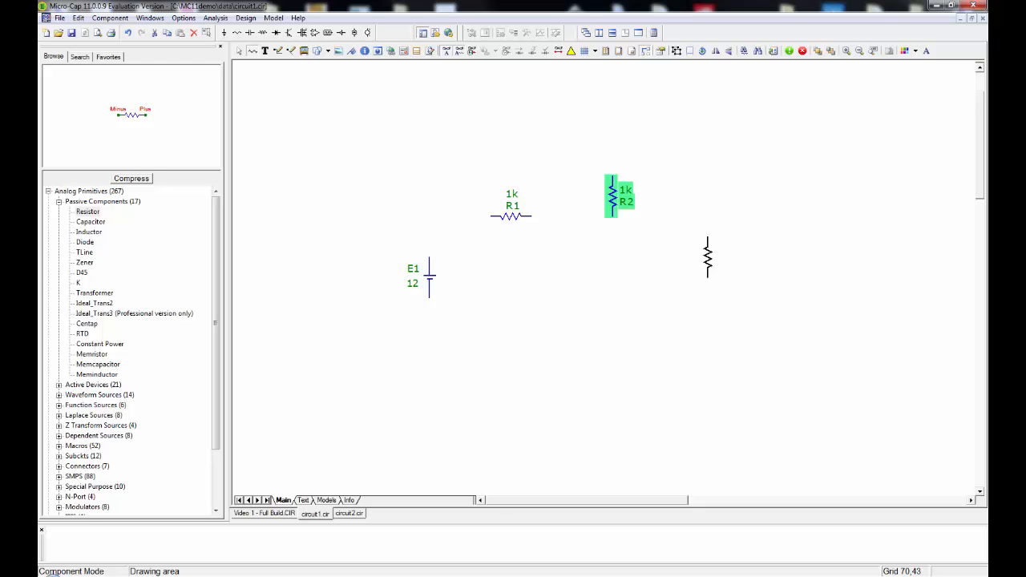
click(707, 256)
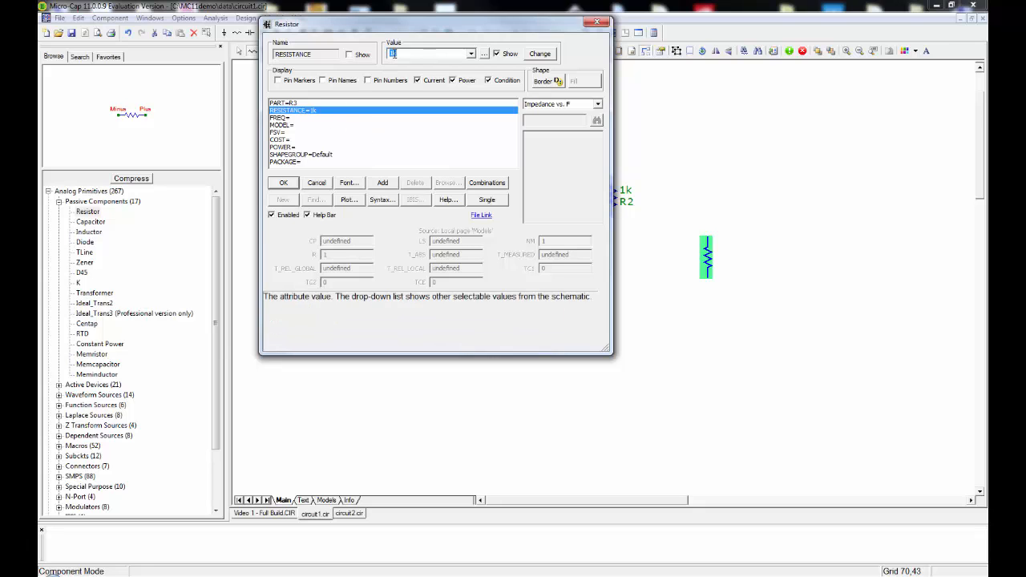
click(283, 182)
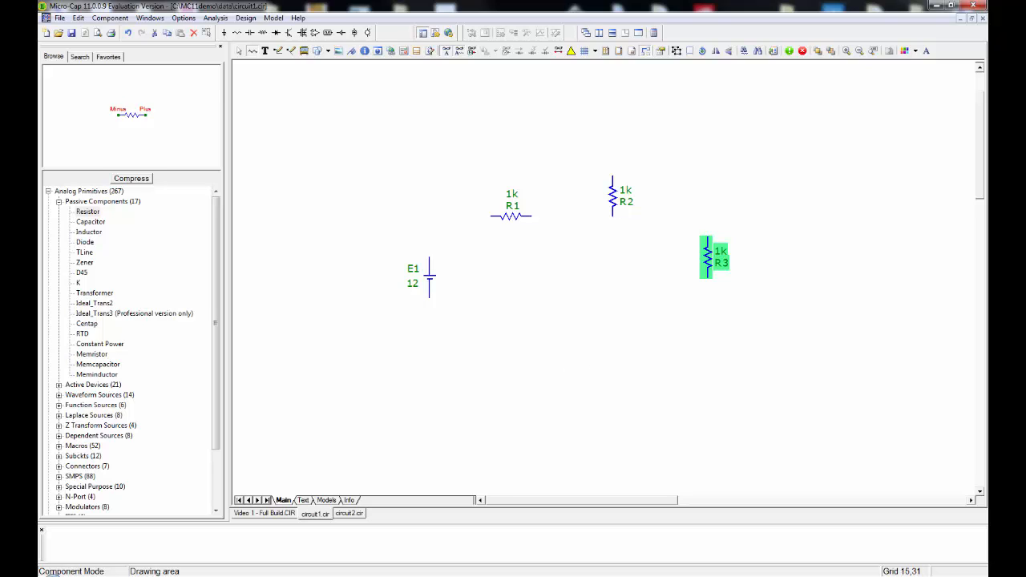
click(240, 52)
Place a ground symbol directly below battery E1, leaving a gap for wiring.
click(225, 33)
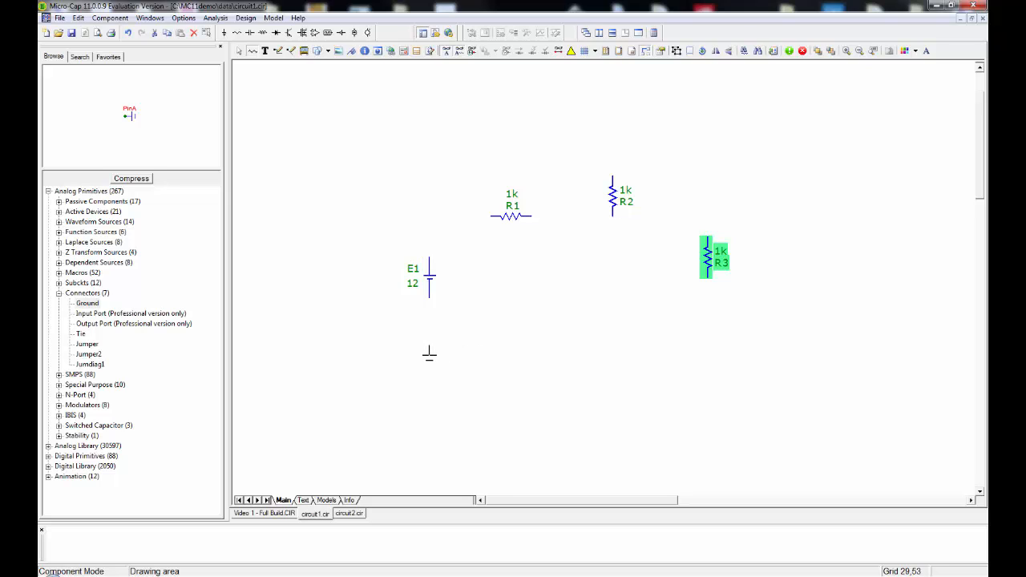
click(429, 353)
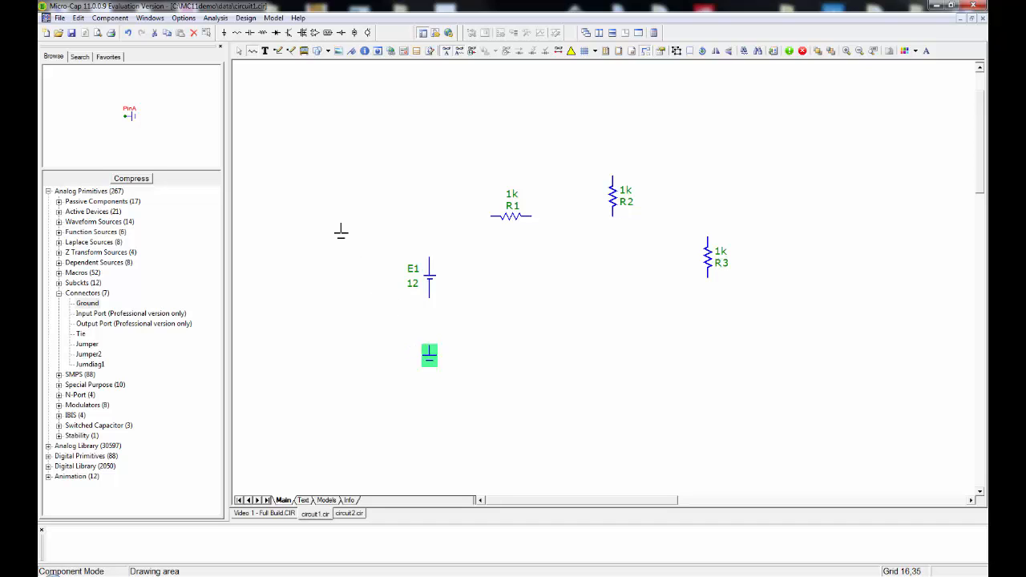
click(238, 53)
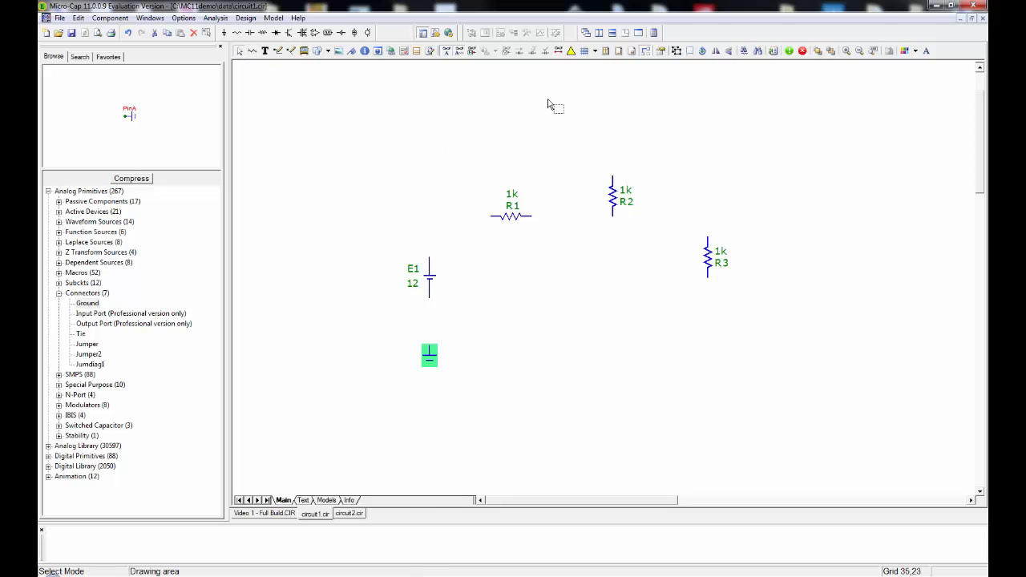
Show the Graph Paper grid and move battery E1 slightly up and right onto a grid line.
click(595, 51)
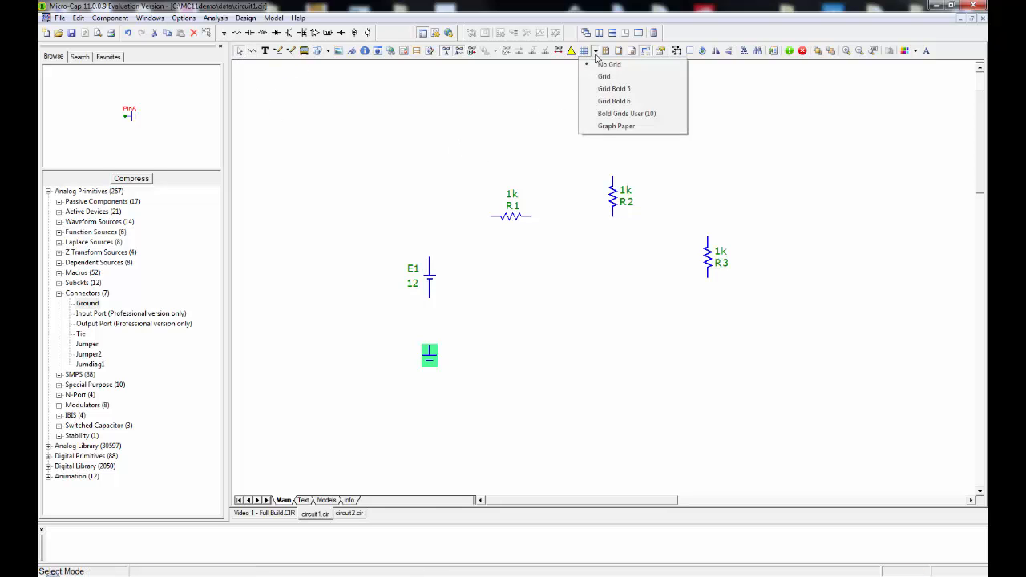
click(612, 127)
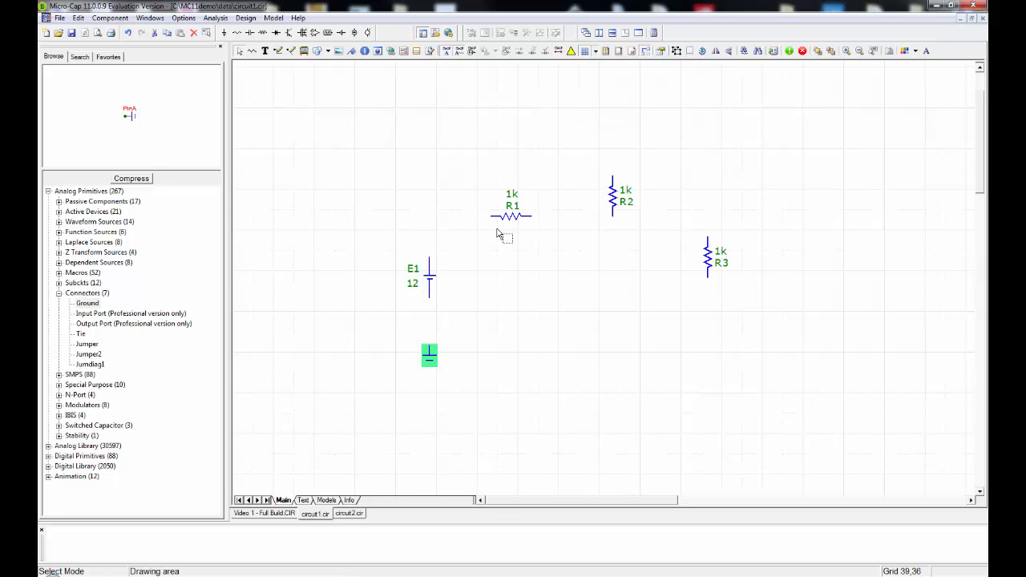
drag(425, 275, 438, 252)
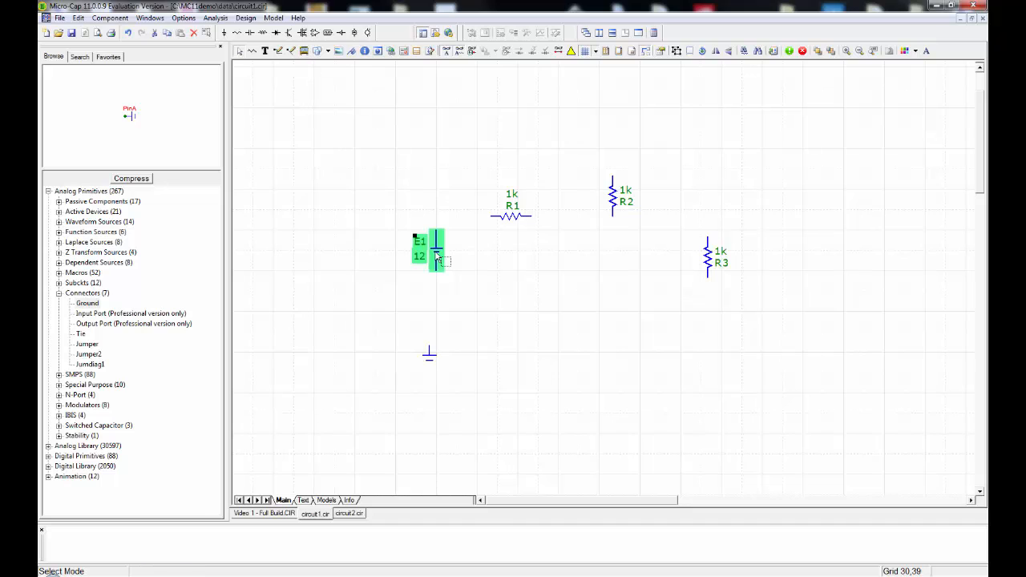
Move R1 up and left above battery E1's level, and line up R2 and R3 vertically level with the battery, R3 furthest right.
drag(505, 216, 493, 194)
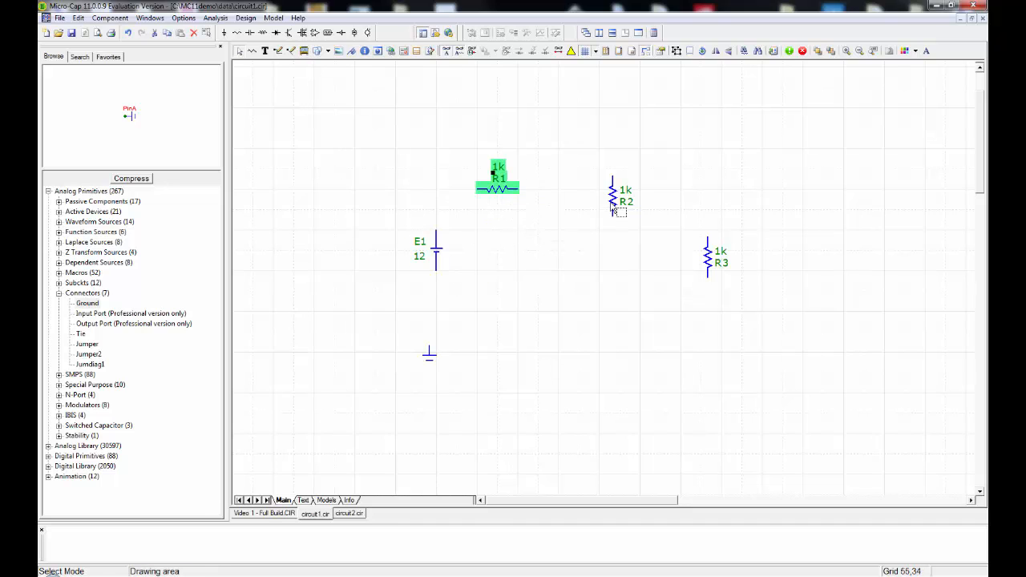
drag(611, 198, 561, 255)
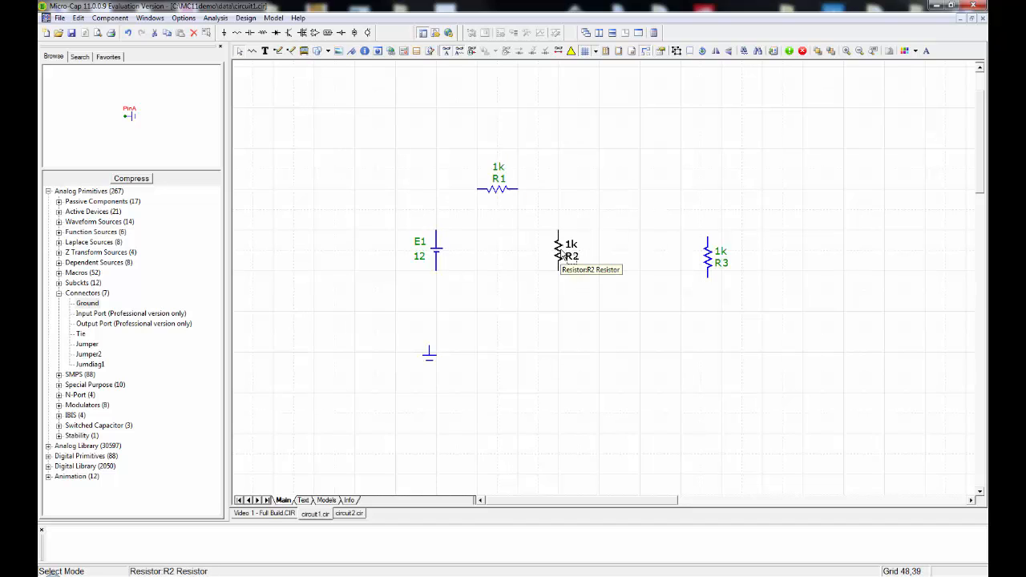
drag(707, 257, 625, 256)
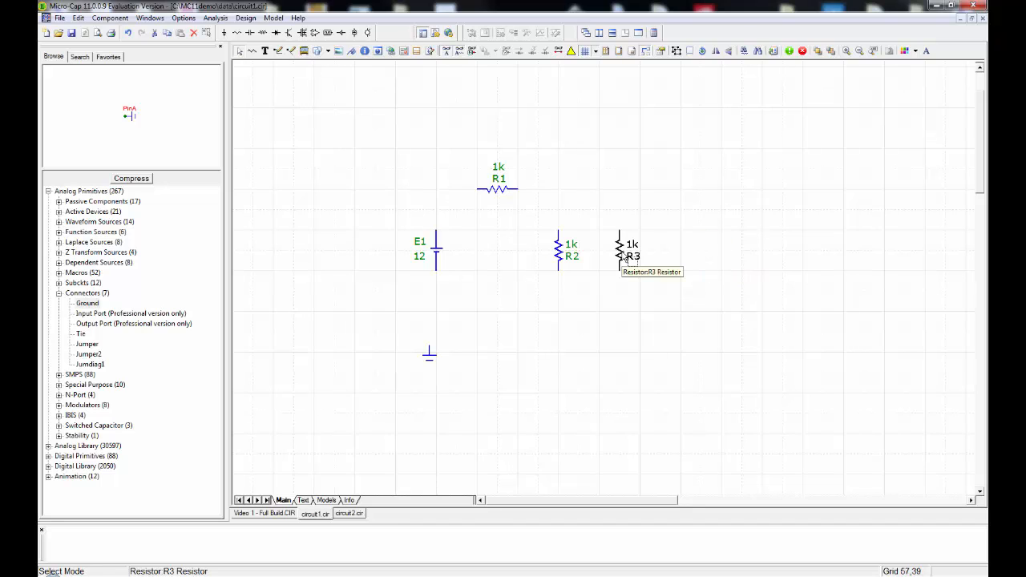
drag(625, 257, 643, 255)
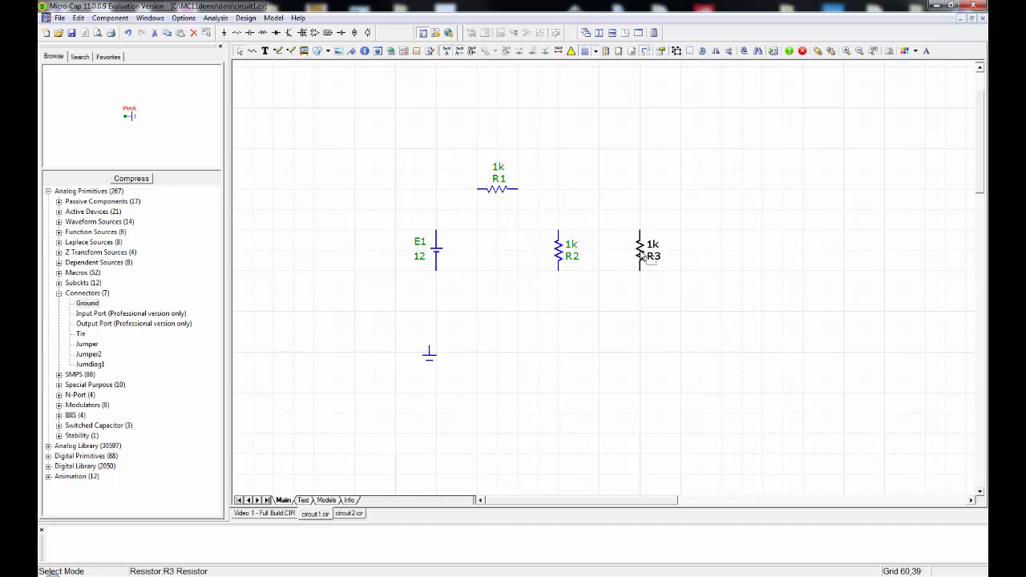
drag(642, 255, 660, 256)
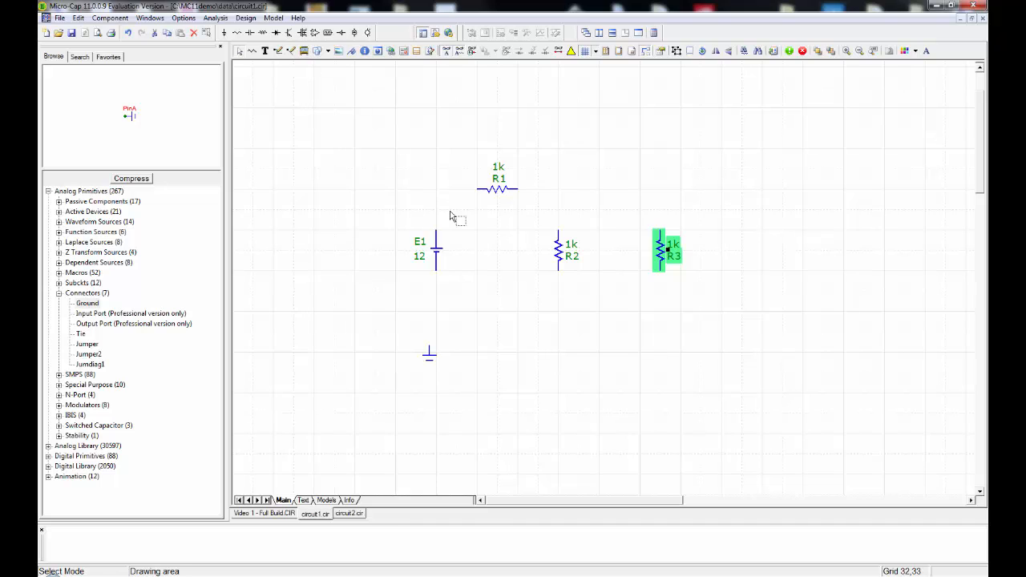
Wire battery E1's upper terminal to R1, and run a wire from R1's other end down to a point between R2 and R3.
click(279, 52)
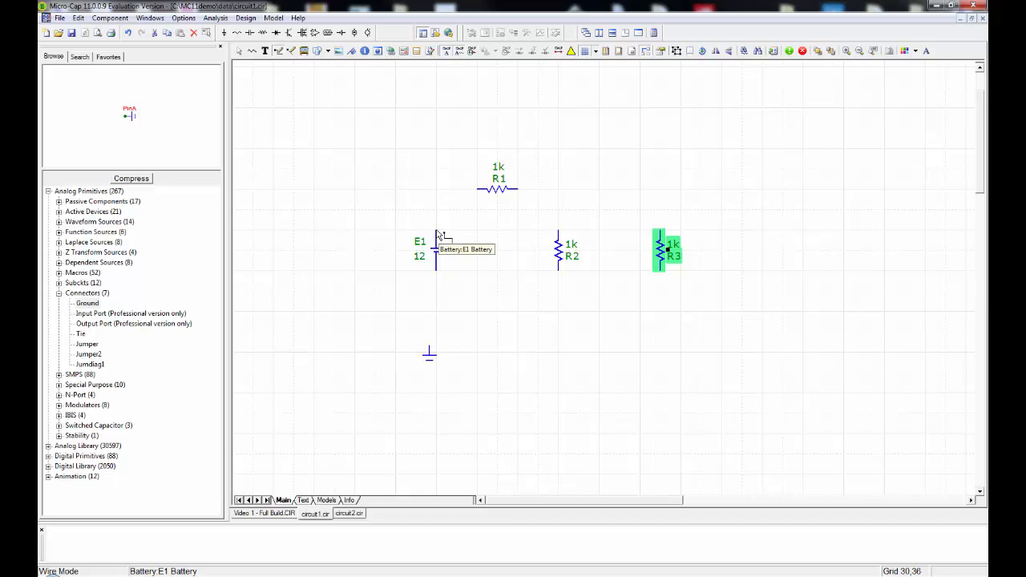
mouse_move(437, 233)
mouse_down()
mouse_move(437, 207)
mouse_move(478, 194)
mouse_up()
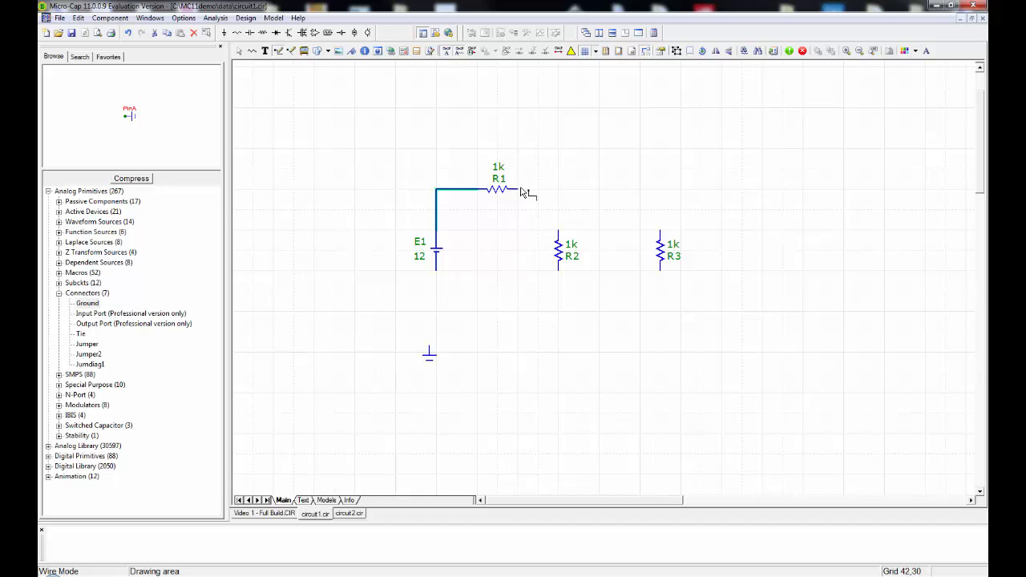
drag(520, 192, 621, 214)
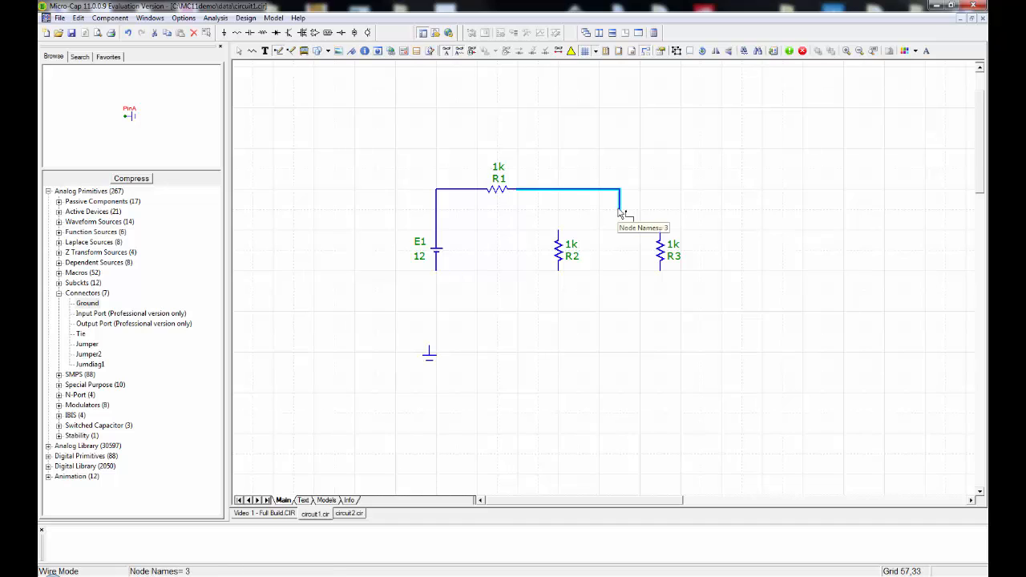
Shift R3 slightly right so the wire end is centred between R2 and R3, and wire their upper ends together through it.
click(238, 53)
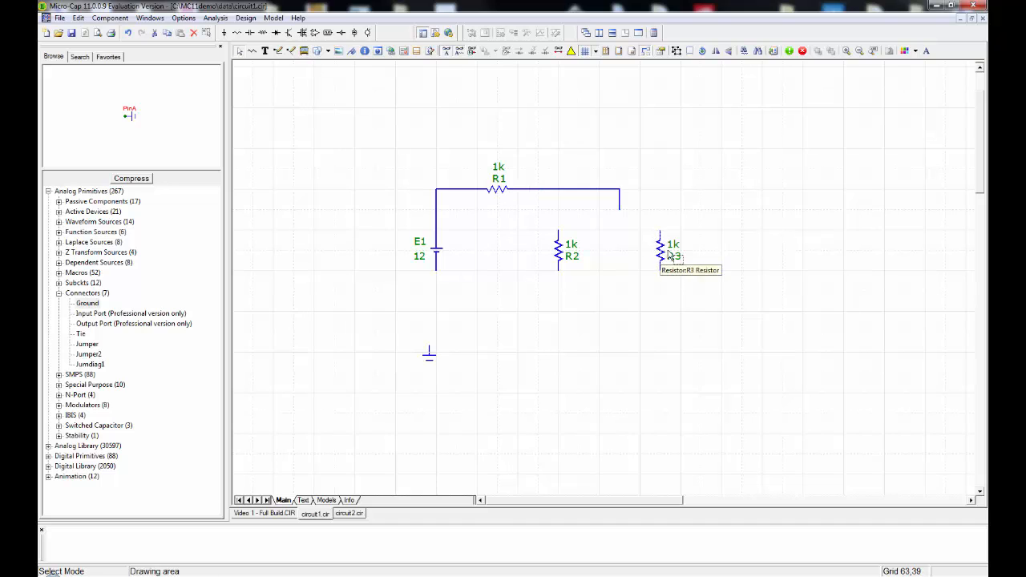
drag(660, 256, 680, 252)
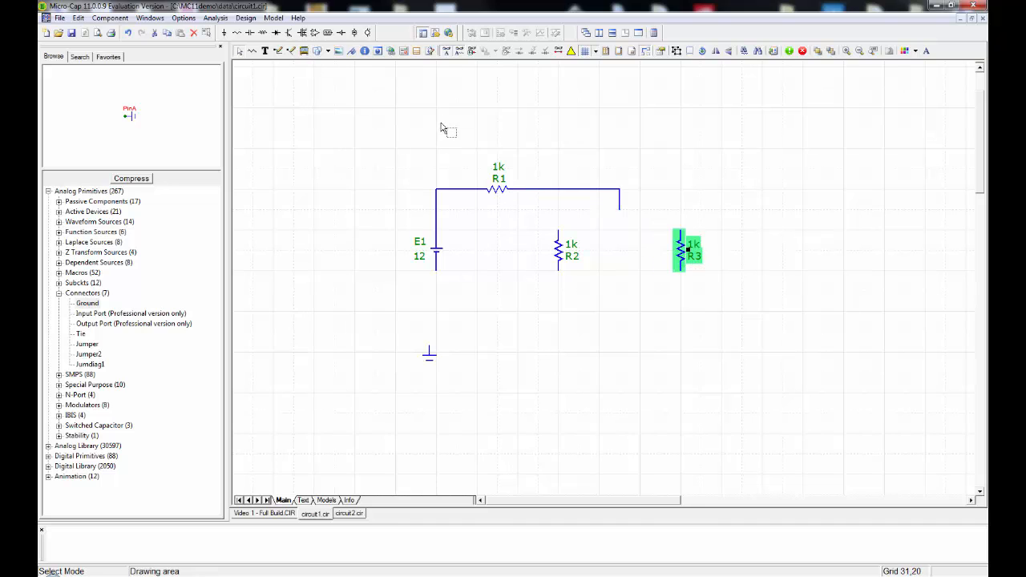
click(278, 51)
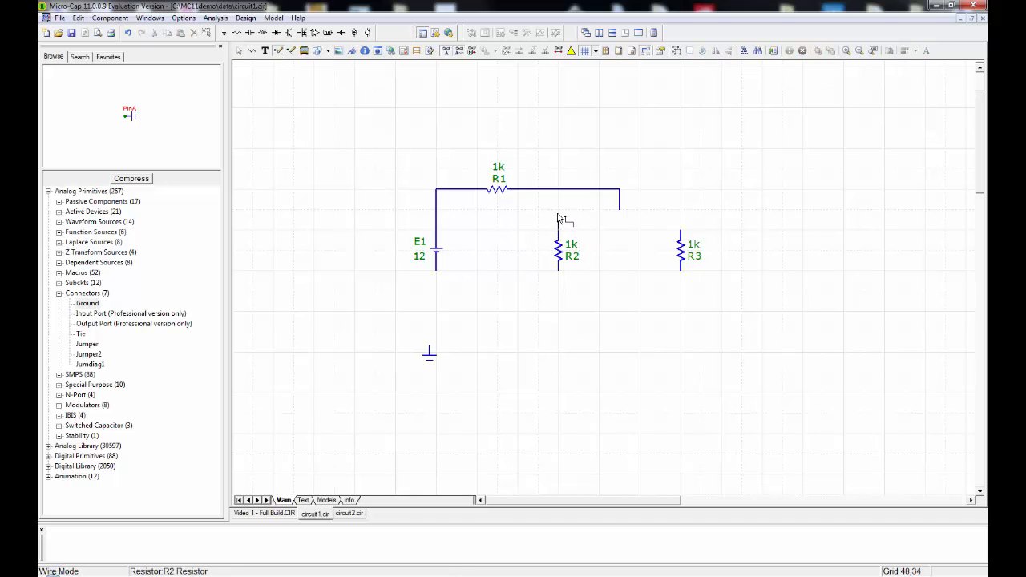
drag(559, 213, 681, 213)
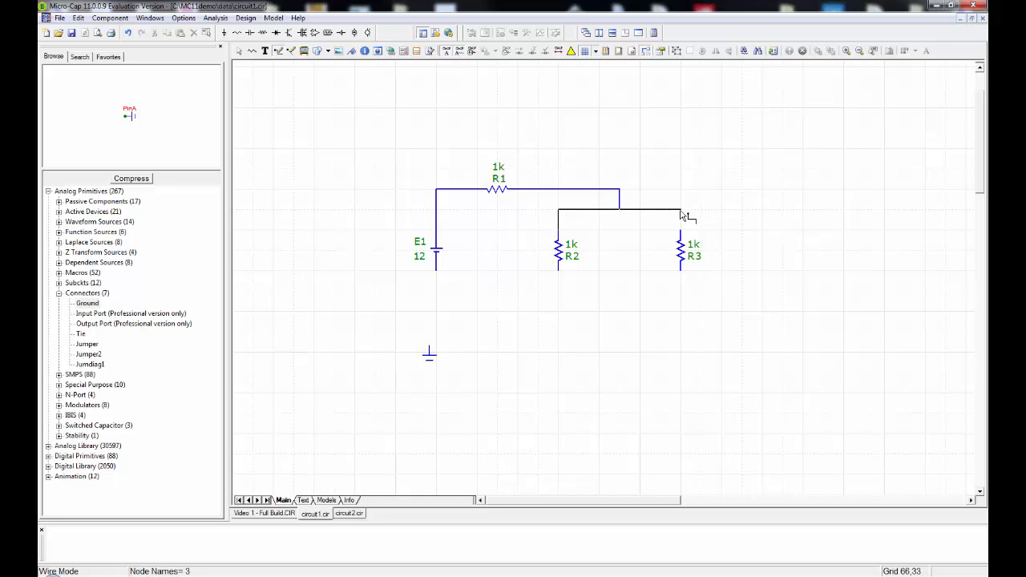
drag(681, 214, 681, 232)
Wire the lower ends of R2 and R3 together and back to battery E1, and attach the ground symbol at the return wire's corner.
mouse_move(559, 272)
mouse_down()
mouse_move(568, 291)
mouse_move(681, 292)
mouse_up()
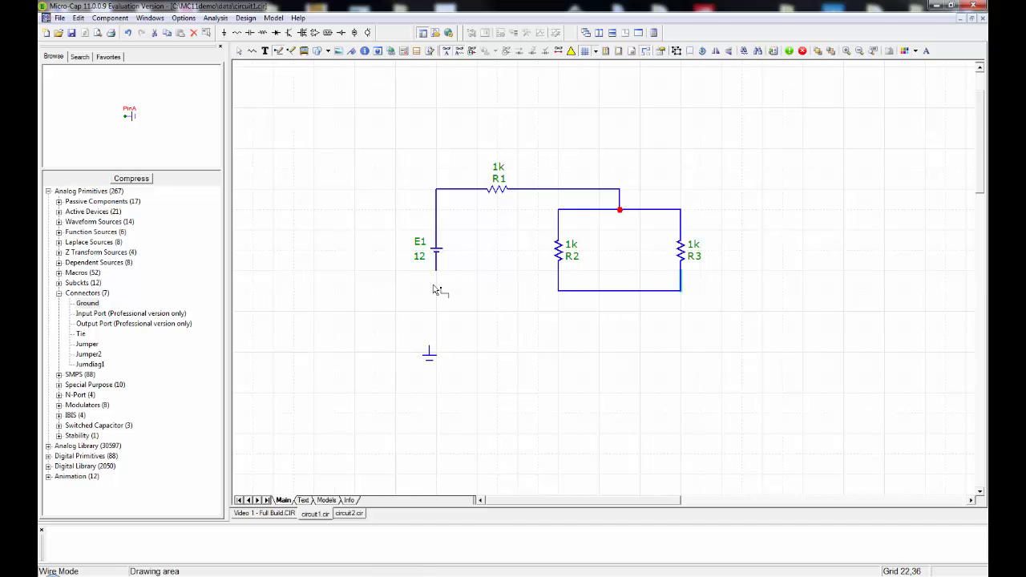
mouse_move(437, 275)
mouse_down()
mouse_move(437, 315)
mouse_move(620, 316)
mouse_up()
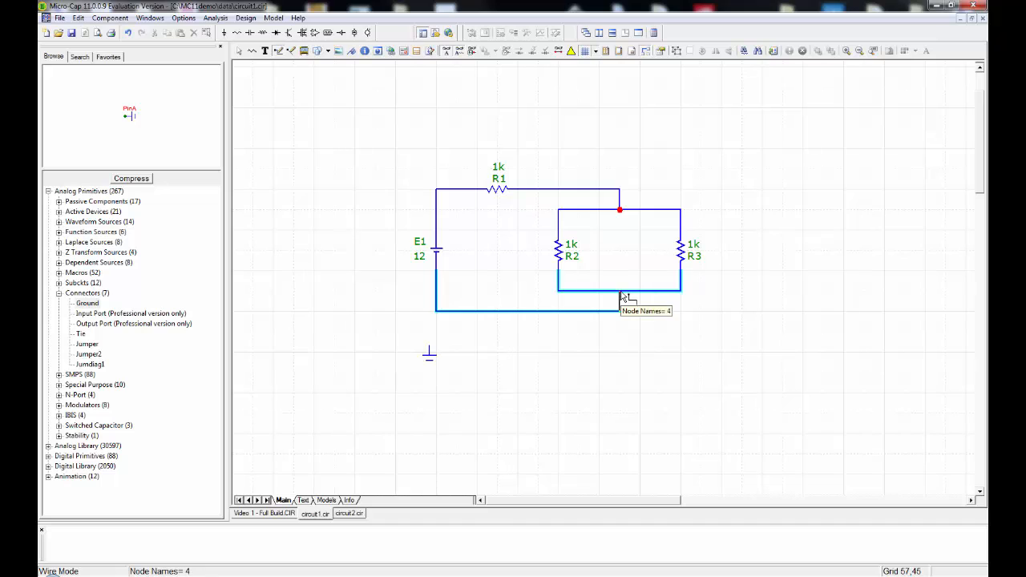
drag(621, 292, 620, 293)
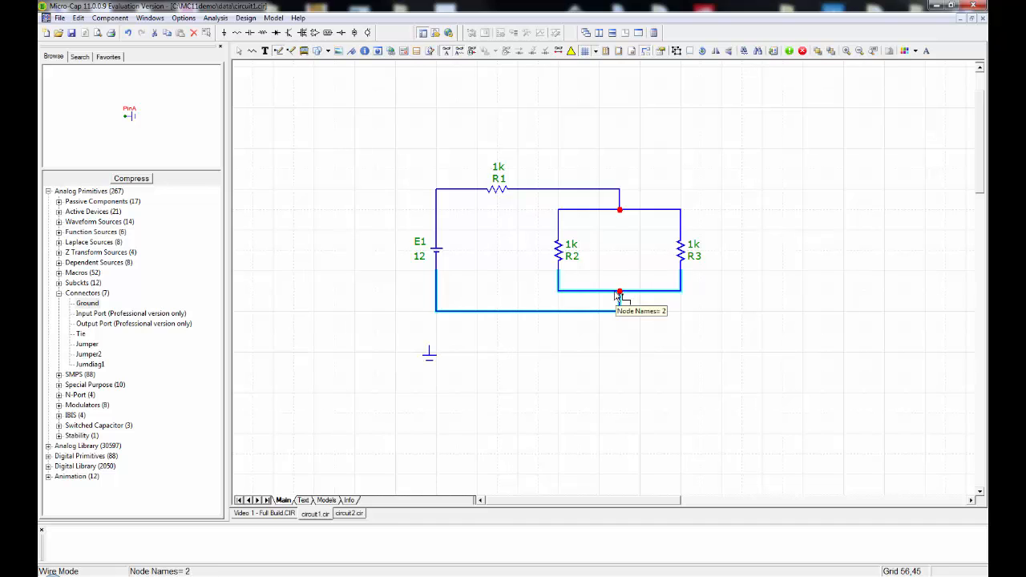
click(239, 51)
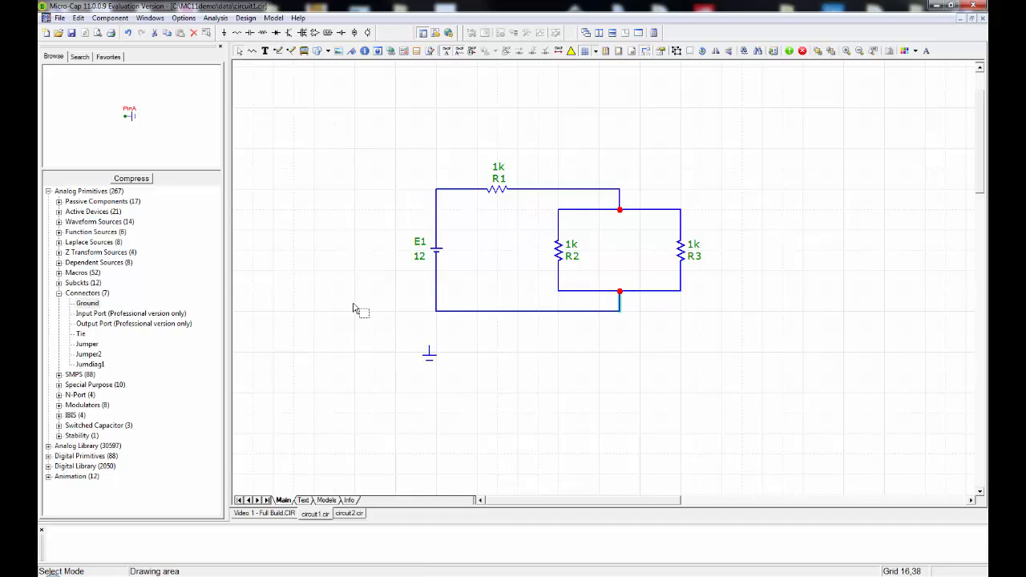
drag(429, 354, 435, 317)
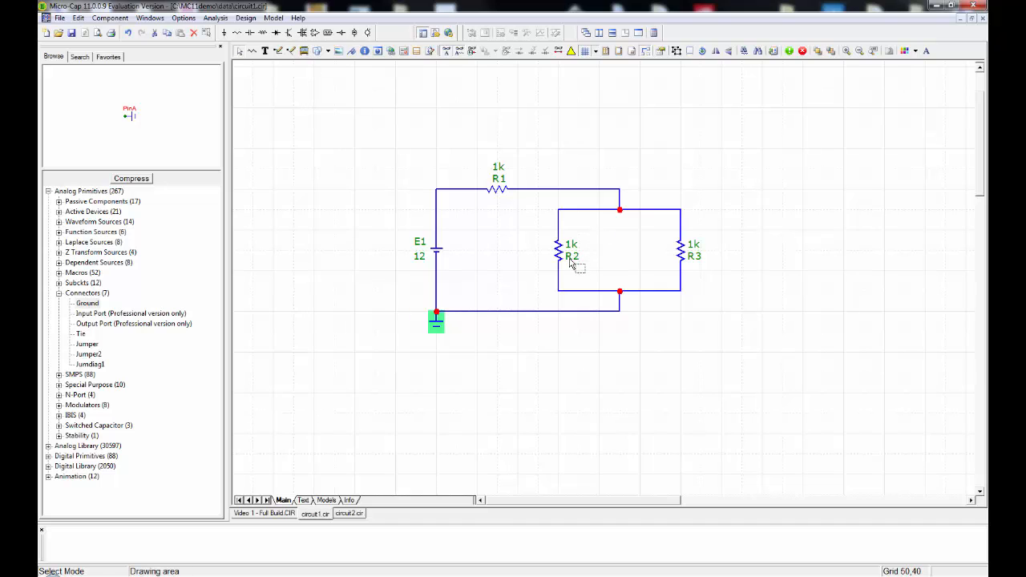
Rearrange the labels of R2, R3 and R1 so each 1k value sits below its resistor name.
mouse_move(570, 259)
mouse_down()
mouse_move(593, 238)
mouse_move(571, 257)
mouse_up()
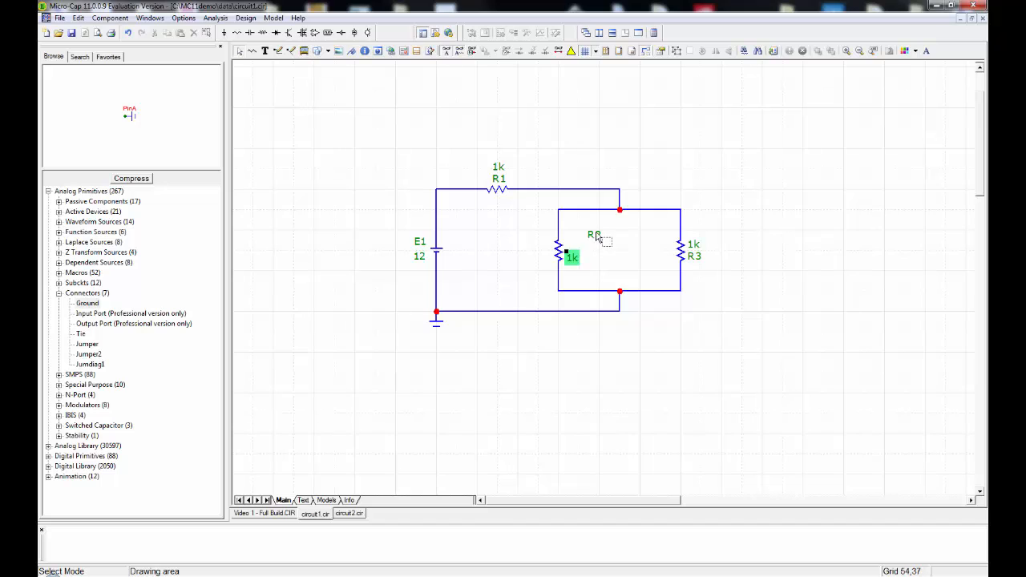
drag(596, 235, 576, 247)
mouse_move(692, 247)
mouse_down()
mouse_move(718, 271)
mouse_move(694, 247)
mouse_move(713, 266)
mouse_move(693, 256)
mouse_up()
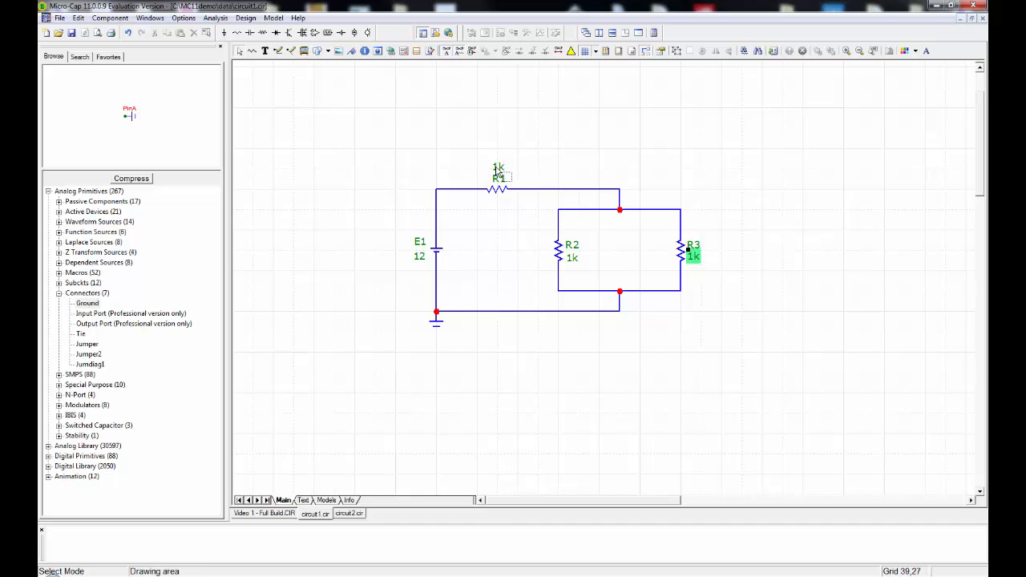
drag(499, 172, 499, 206)
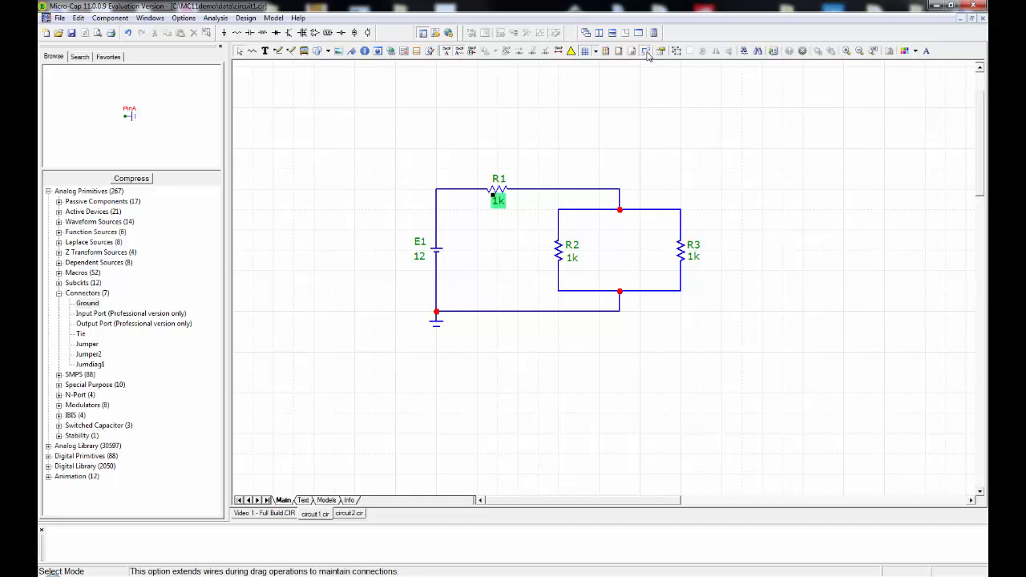
Hide the schematic grid and reposition R1 slightly higher with its connected wires following.
drag(495, 195, 497, 170)
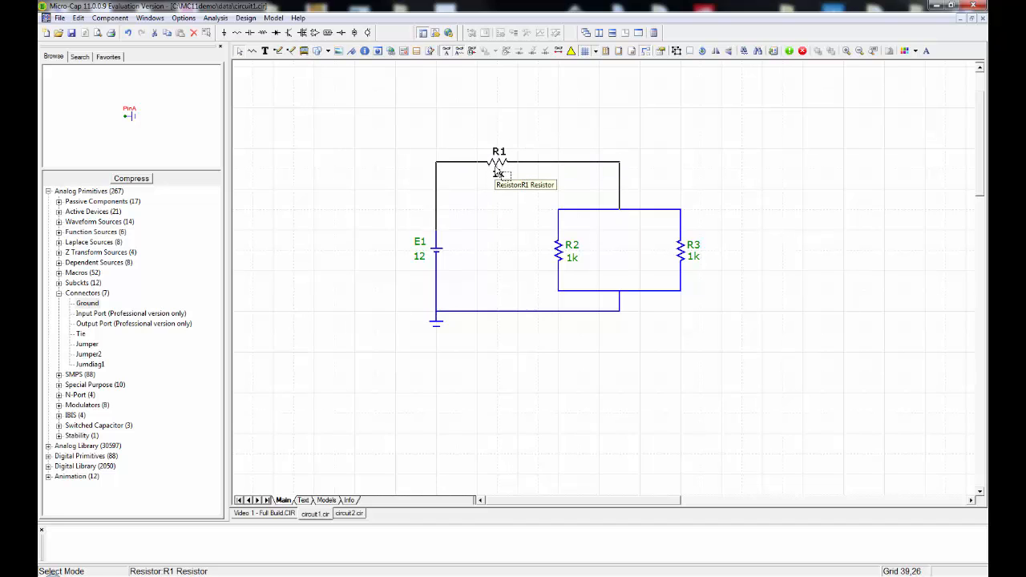
click(595, 51)
click(597, 64)
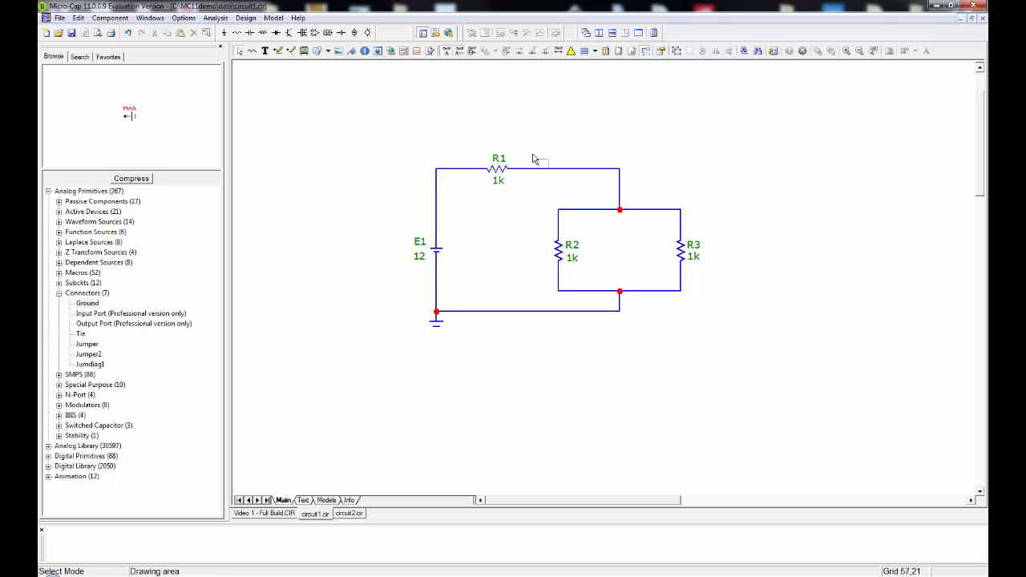
drag(499, 170, 499, 192)
click(652, 145)
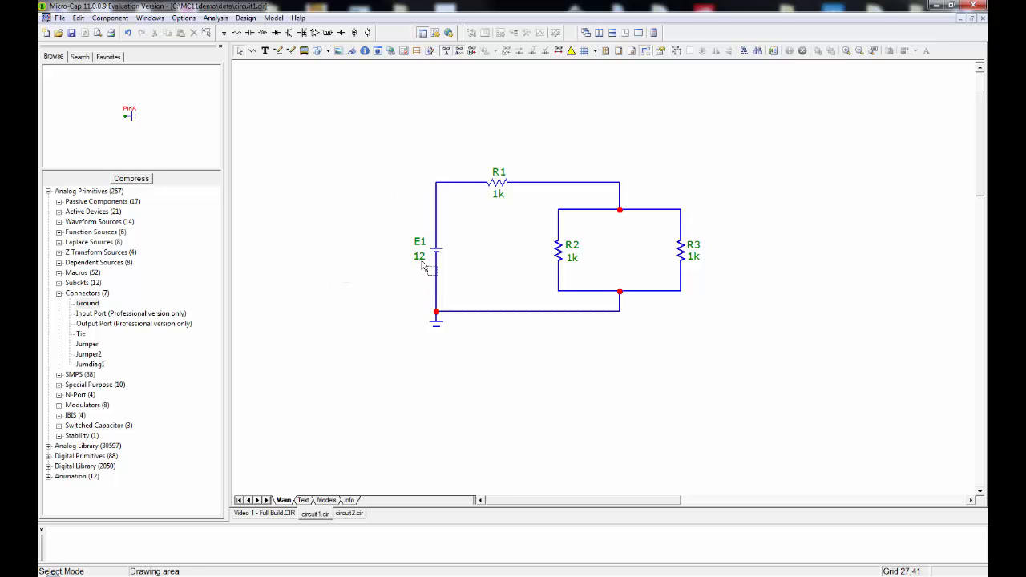
Highlight the wires on either side of R1 to examine the circuit's connections.
click(463, 183)
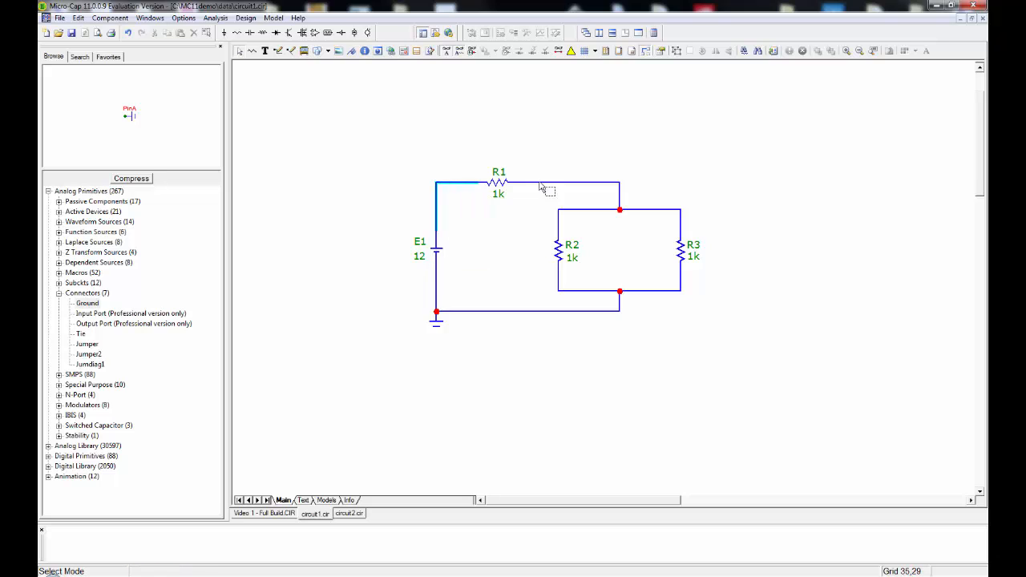
click(541, 190)
click(522, 186)
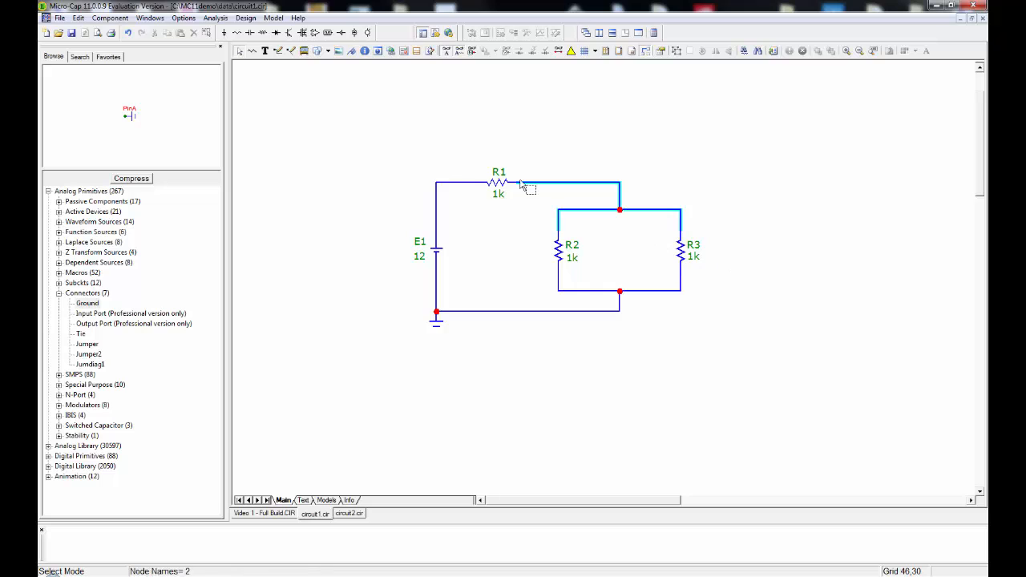
Run a Dynamic DC analysis of the circuit, examine the node voltages on the schematic, and hide them again.
click(215, 17)
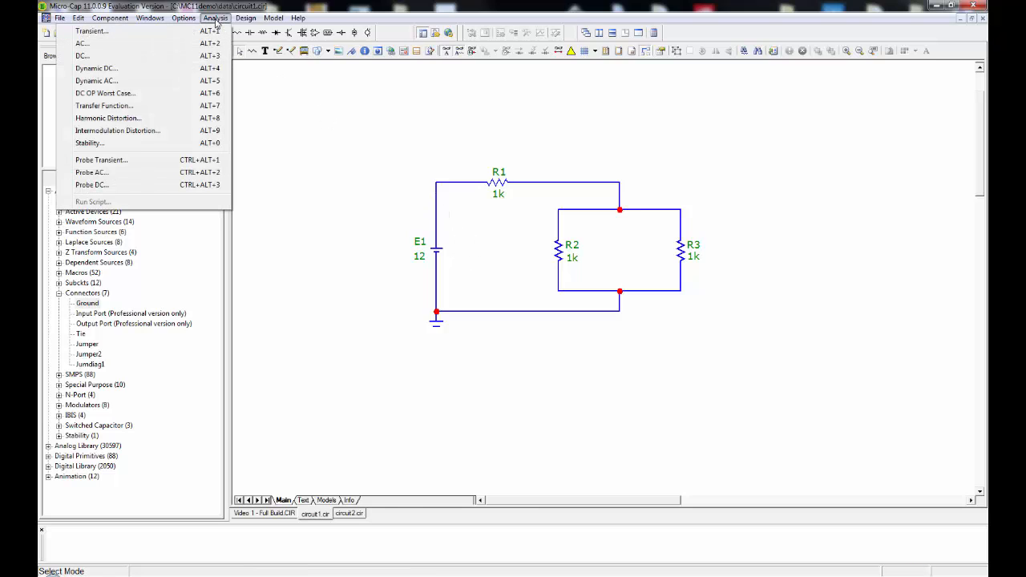
click(109, 69)
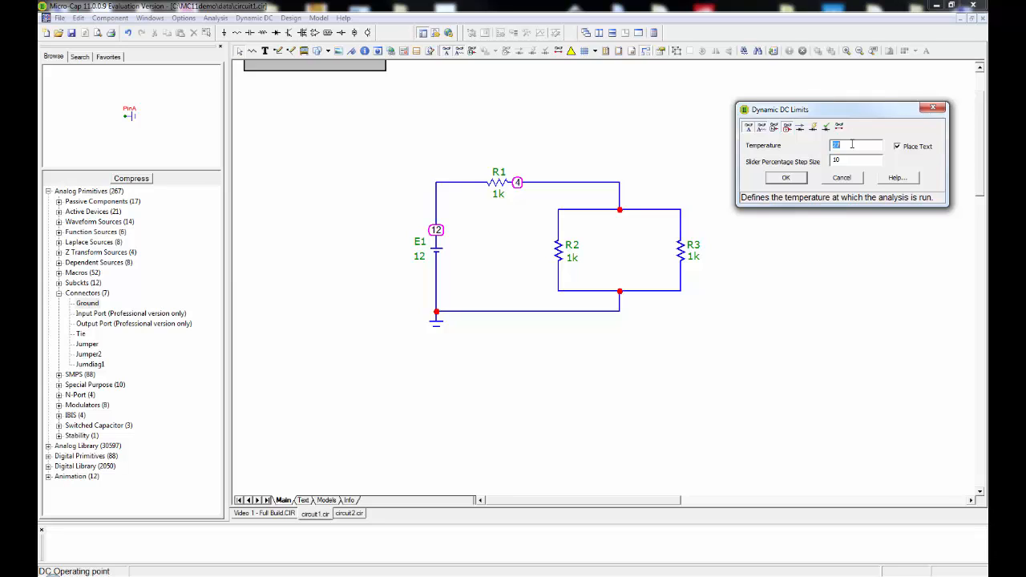
click(787, 128)
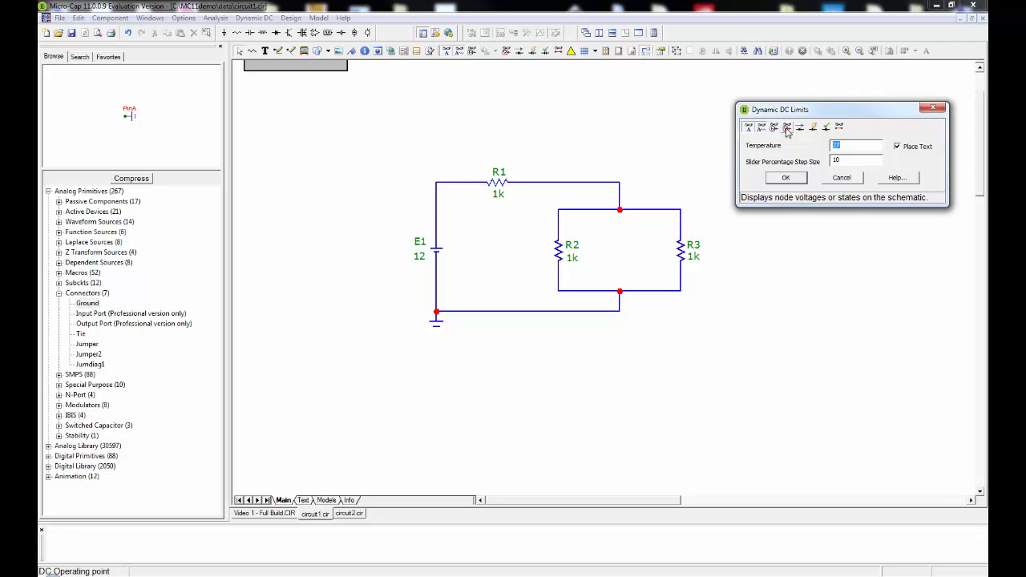
click(787, 128)
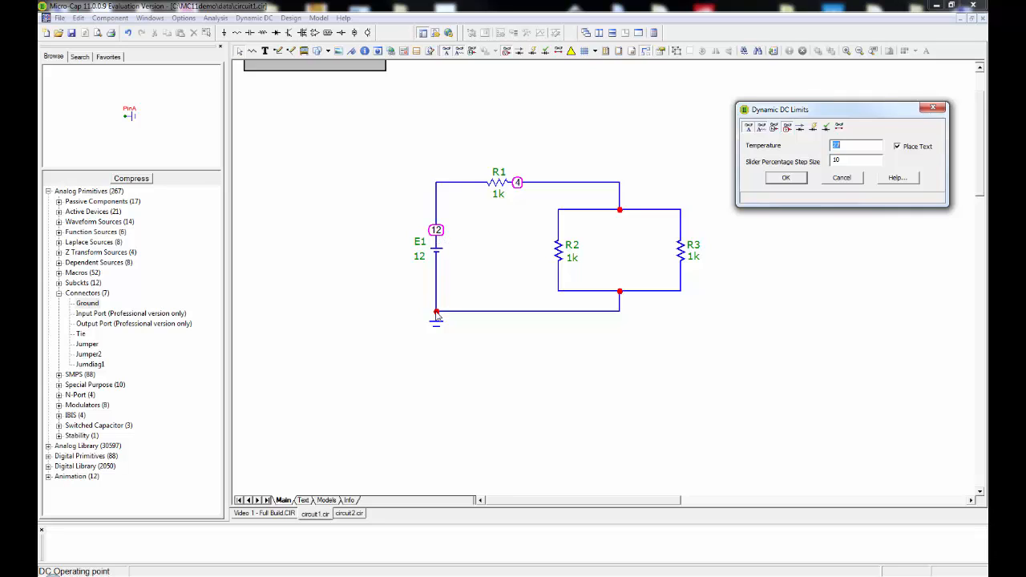
click(788, 130)
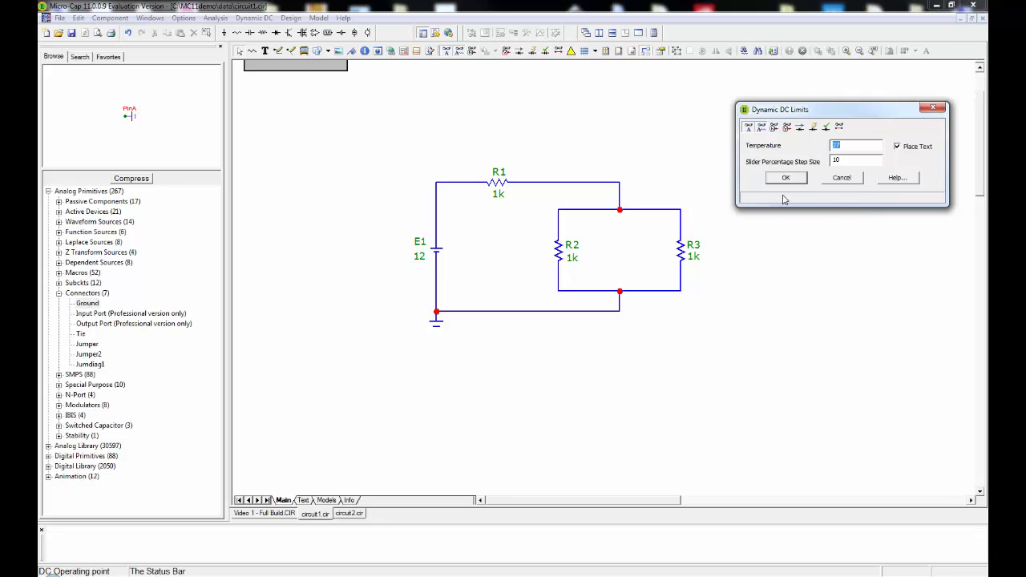
Examine the current values and hide them, show the power values instead, and accept the Dynamic DC limits.
click(800, 128)
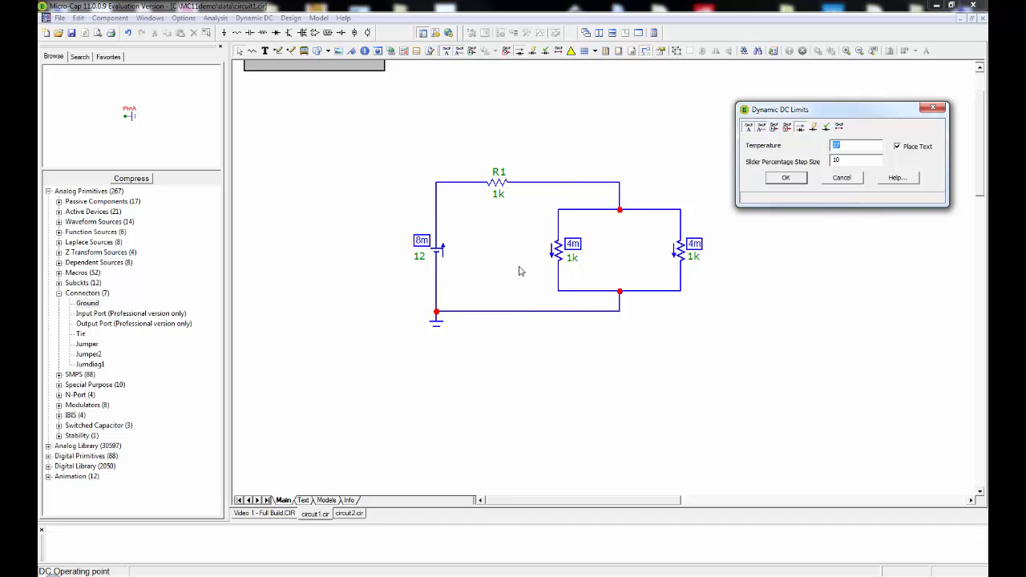
click(800, 133)
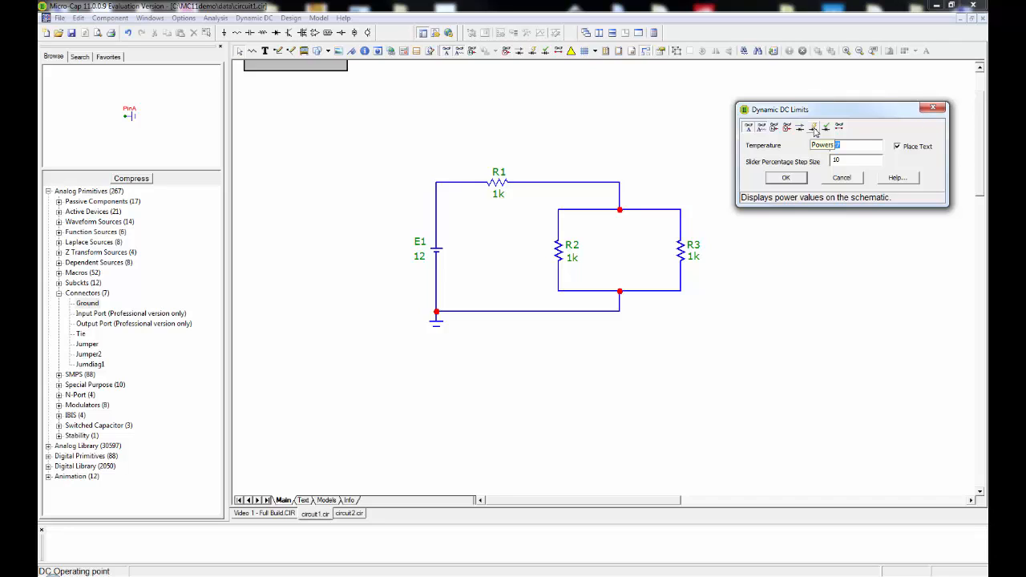
click(813, 127)
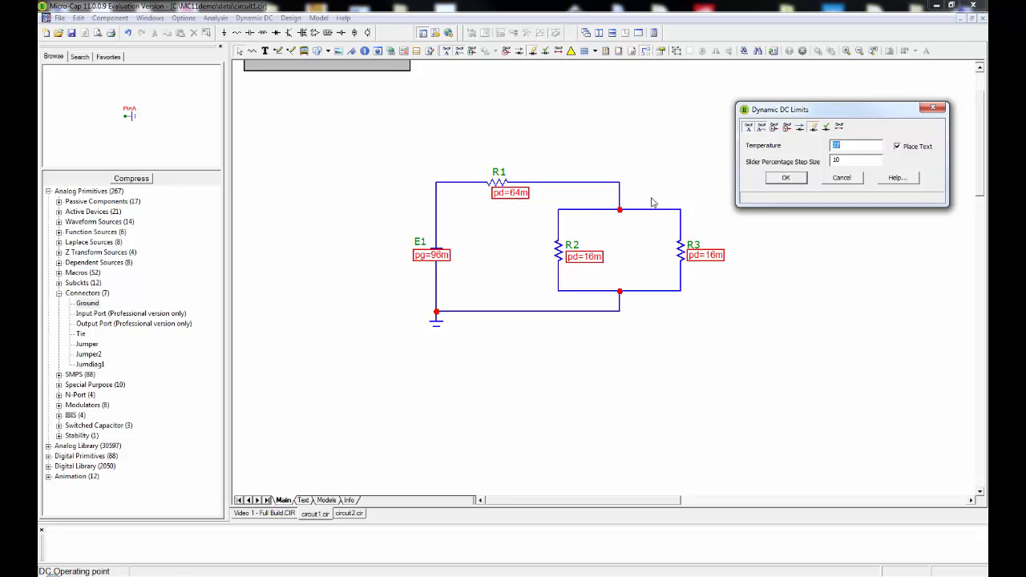
click(783, 182)
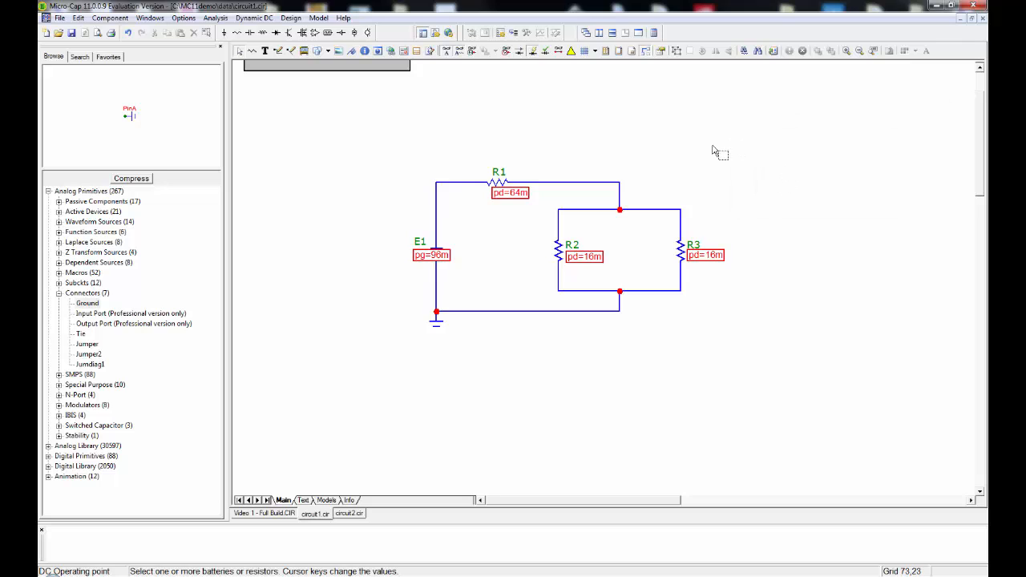
Move the power labels of R1, R2, R3 and battery E1 clear of the component values they cover.
mouse_move(610, 187)
drag(492, 194, 443, 168)
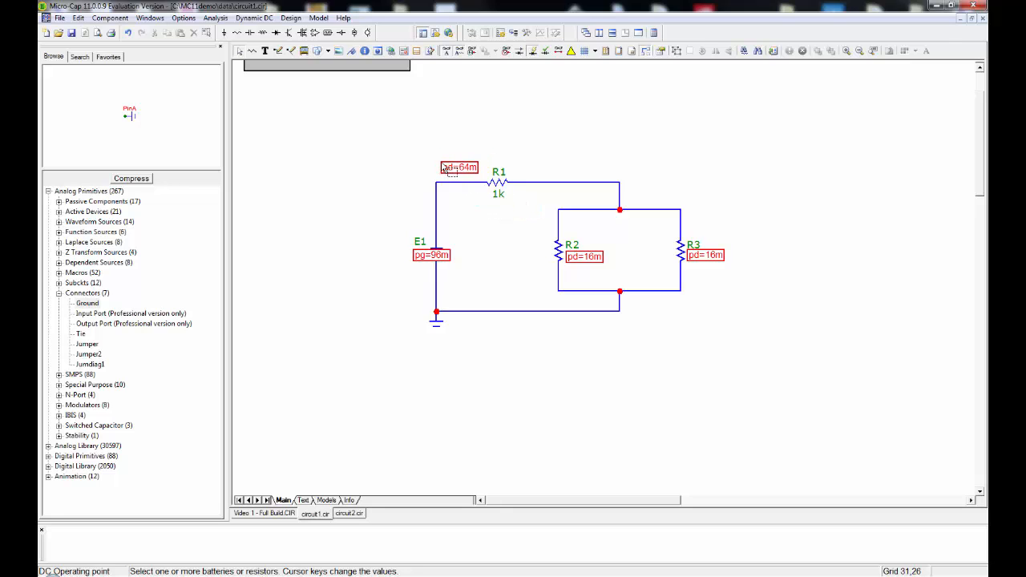
drag(577, 261, 566, 275)
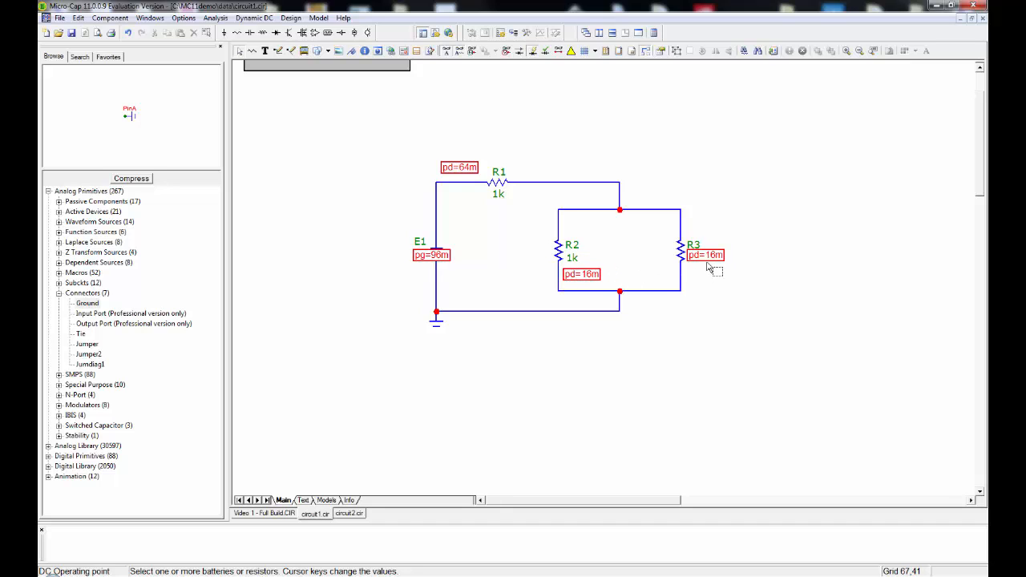
drag(711, 259, 687, 269)
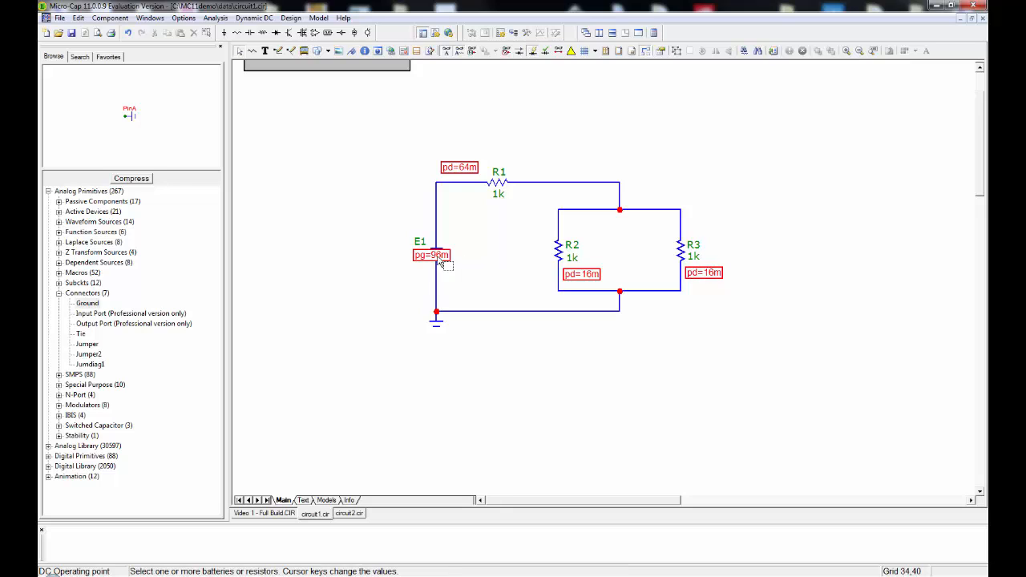
drag(423, 257, 389, 272)
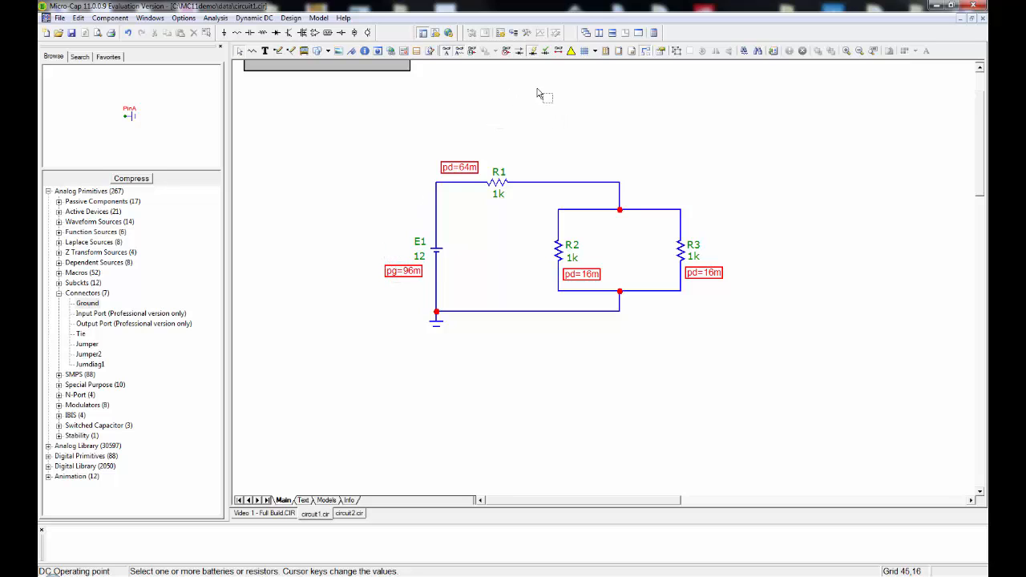
Display the node voltages and currents on the schematic together with the power values.
click(505, 52)
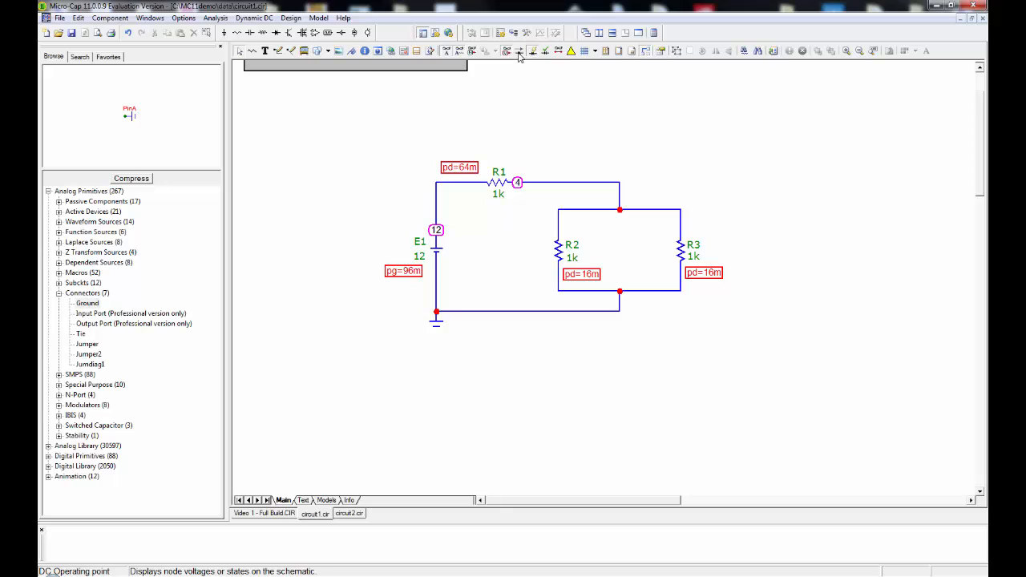
click(519, 51)
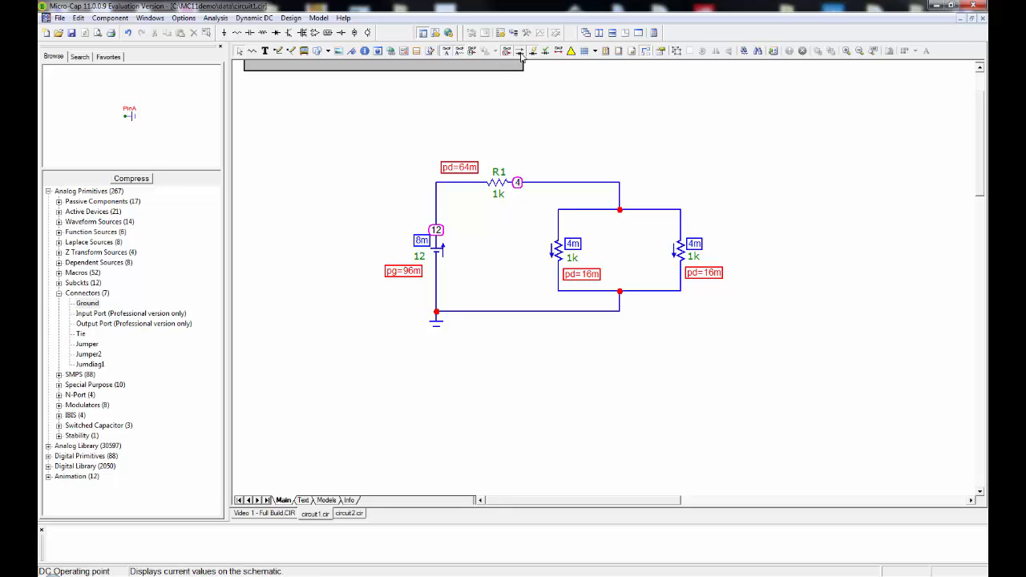